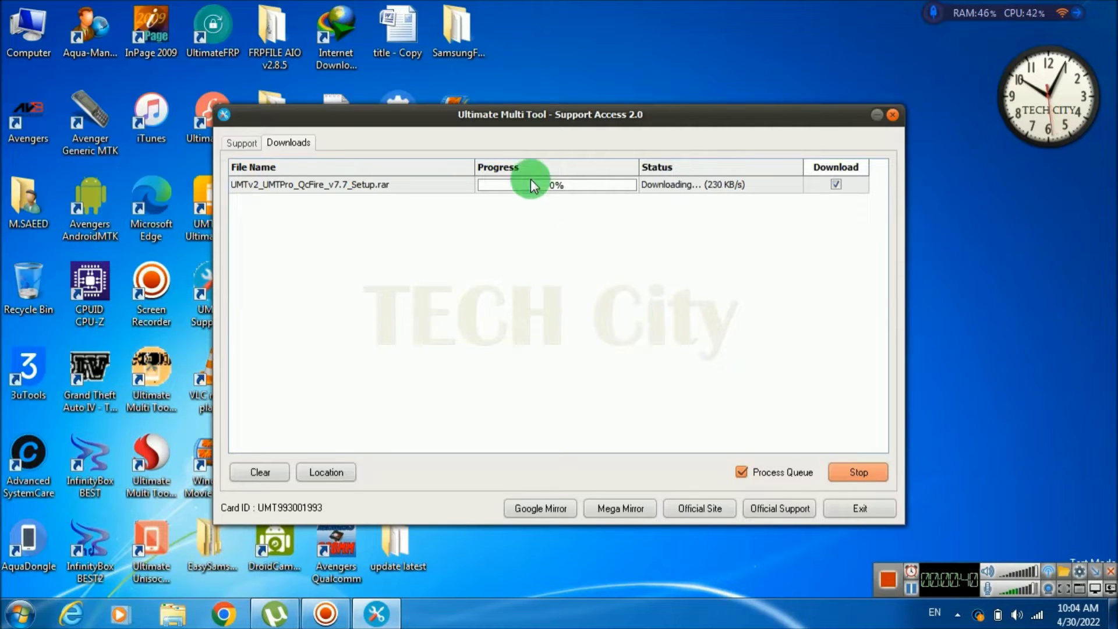
Step: Launch the installed Ultimate Multi Tool QcFire from the desktop and arrange the windows so both it and the download window are accessible
left_click_drag(493, 117, 598, 96)
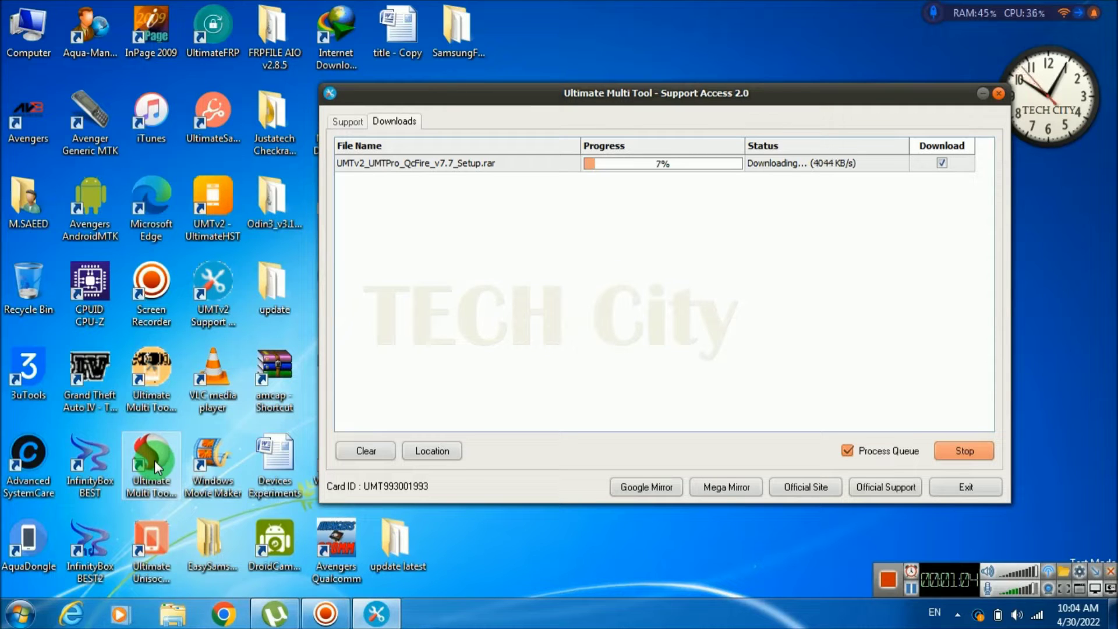
left_click(155, 460)
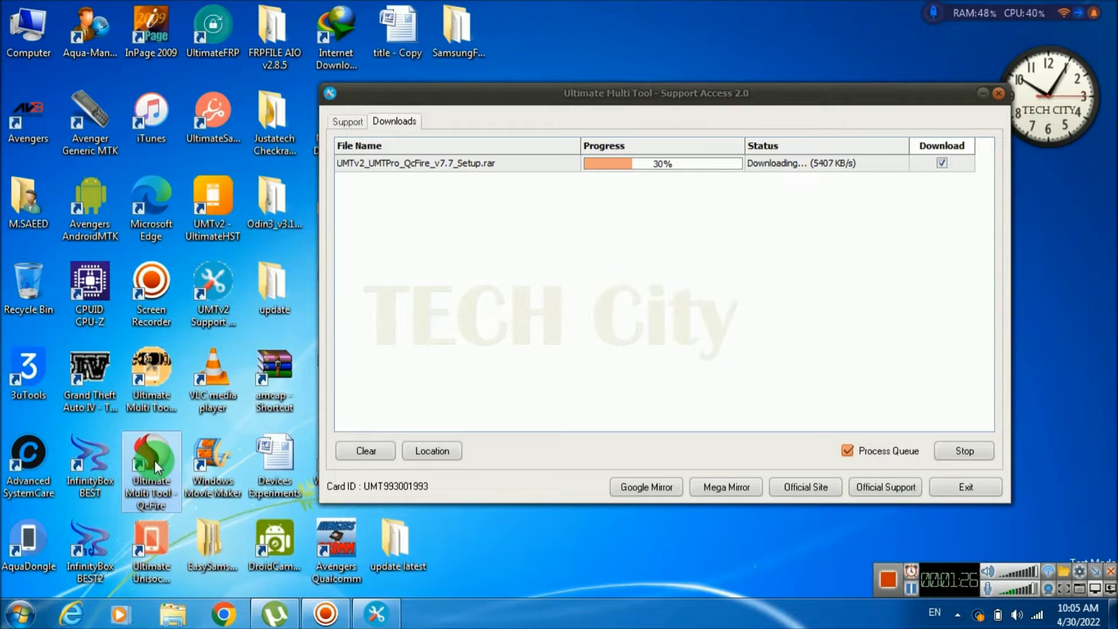
double_click(155, 461)
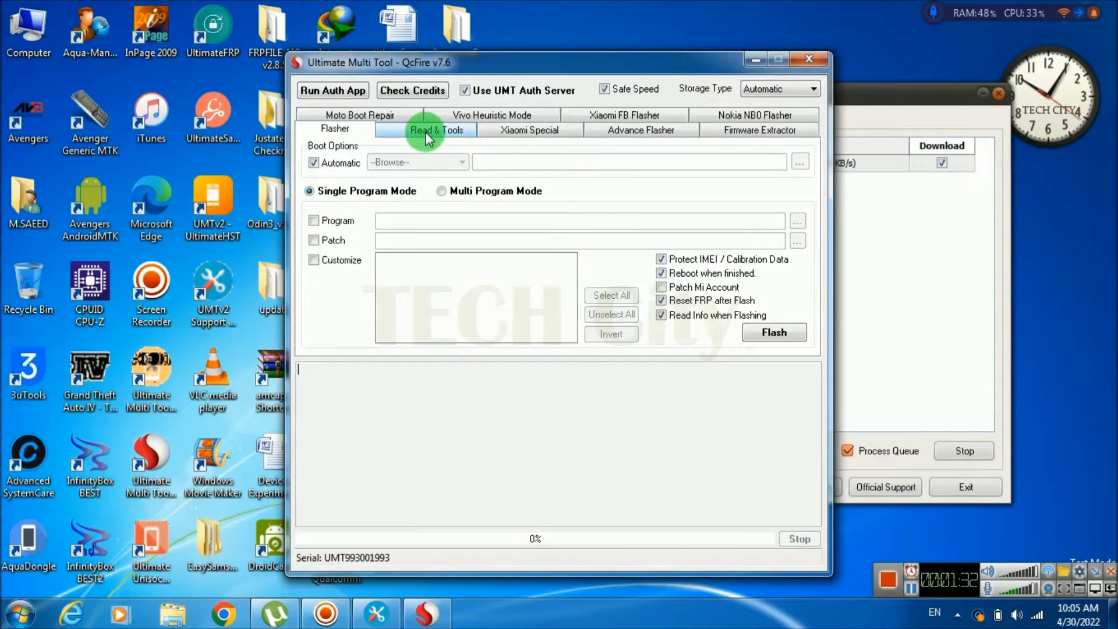
left_click_drag(489, 65, 343, 51)
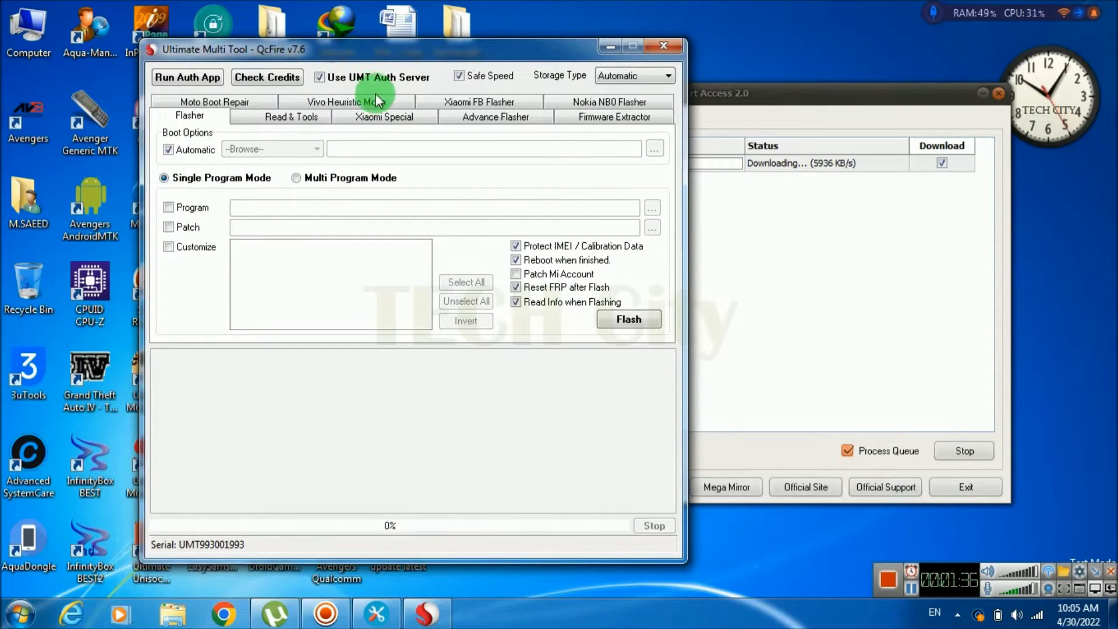
Step: Examine the functions of the installed QcFire, including Read & Tools, Advance Flasher, Nokia NB0 Flasher, Vivo Heuristic Mode and Moto Boot Repair, and close it
left_click(295, 118)
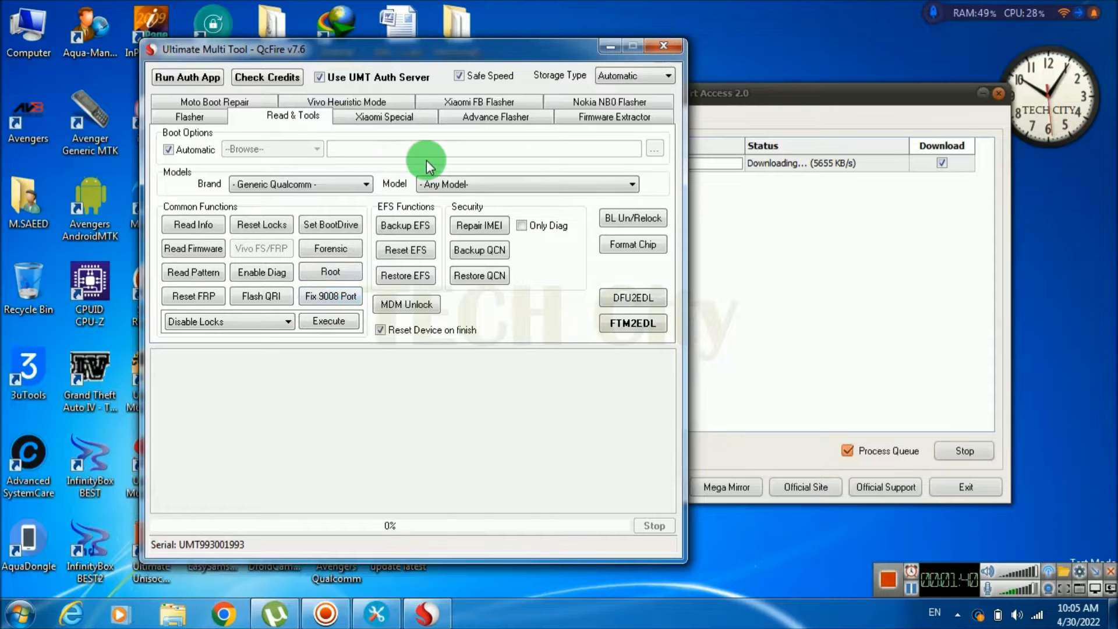
left_click(385, 119)
left_click(472, 118)
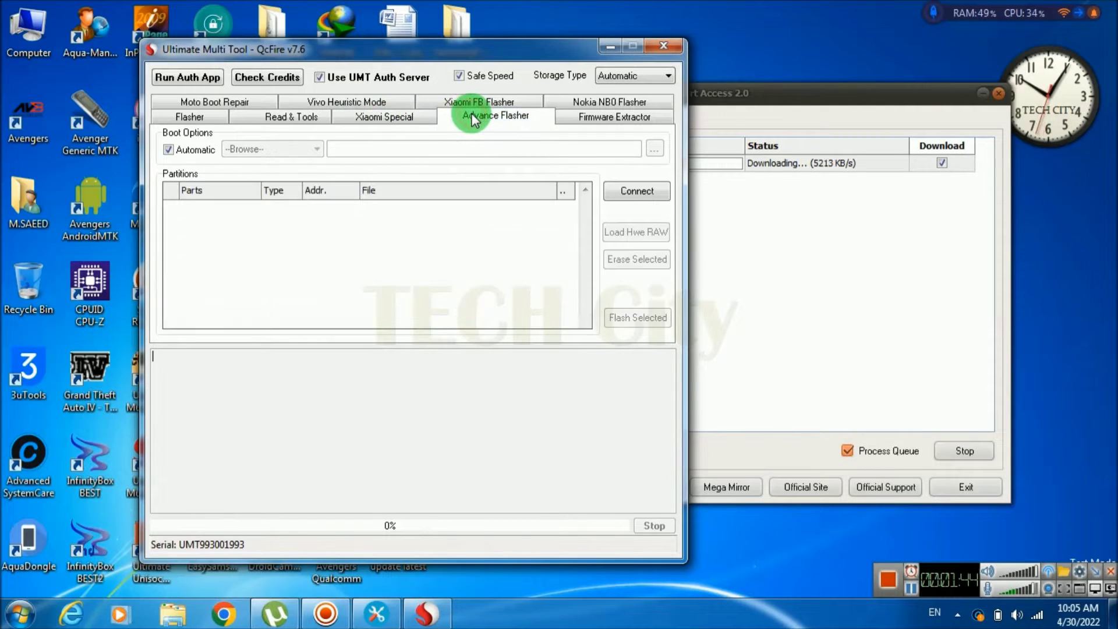
left_click(608, 122)
left_click(606, 104)
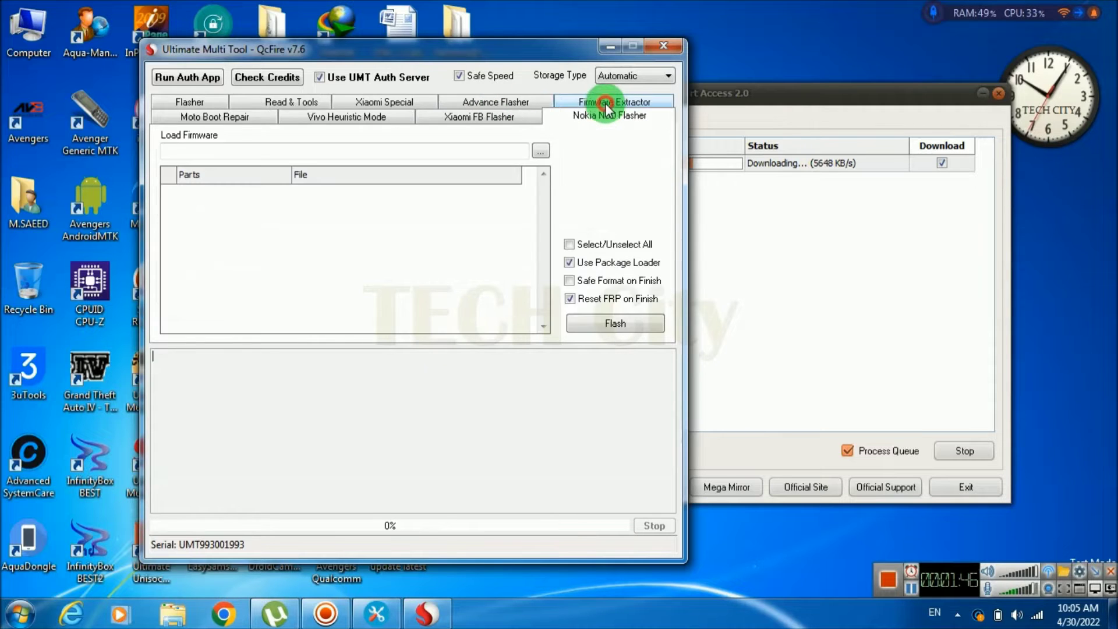
left_click(518, 118)
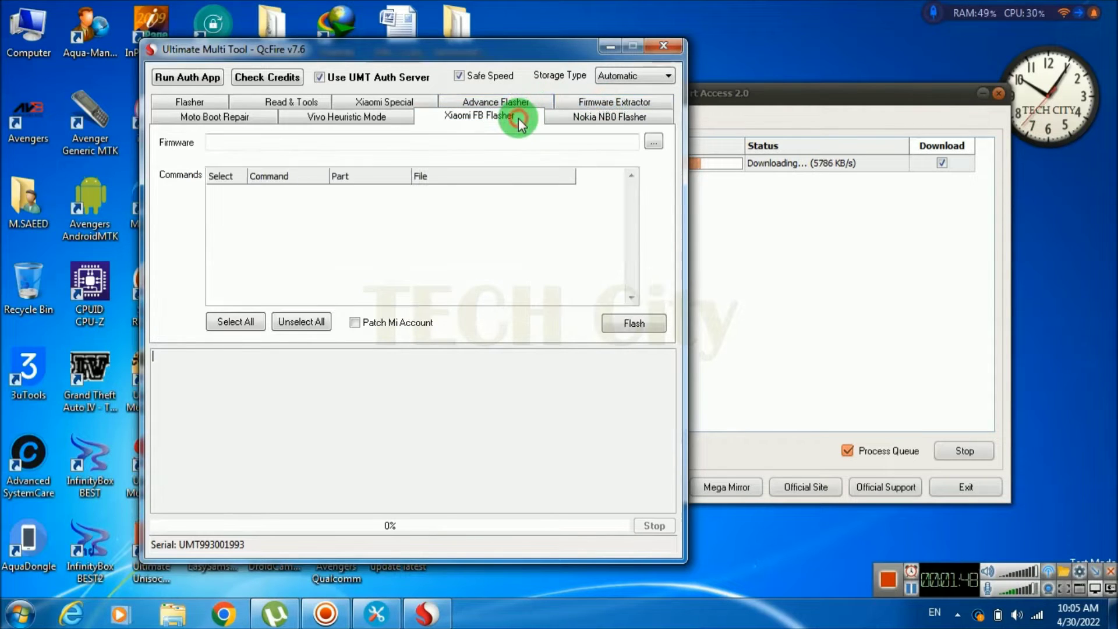
left_click(362, 117)
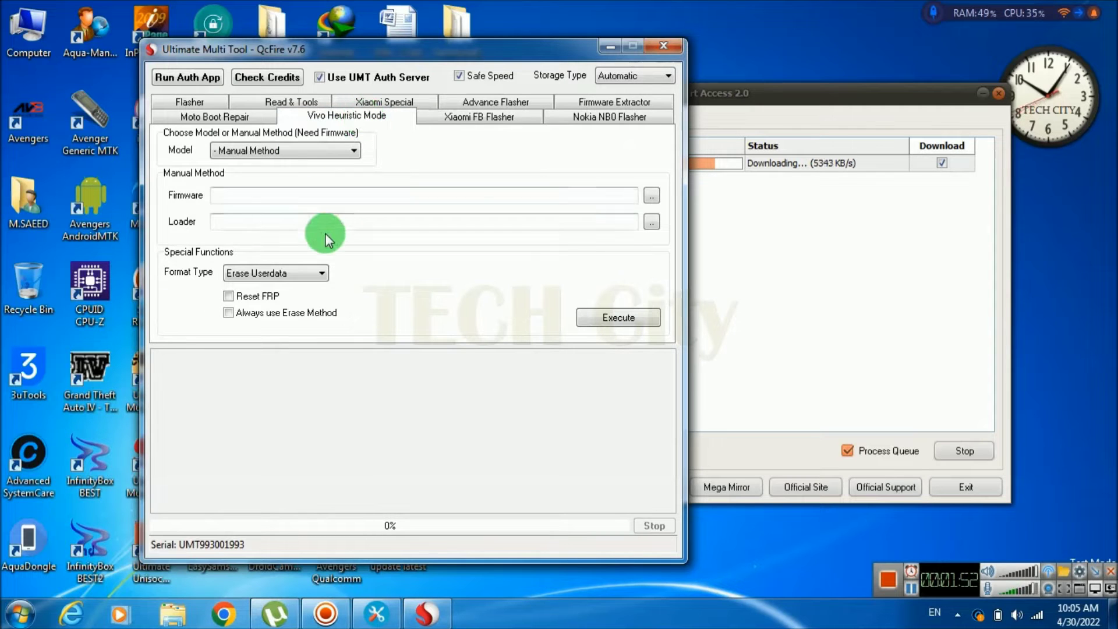
left_click(240, 116)
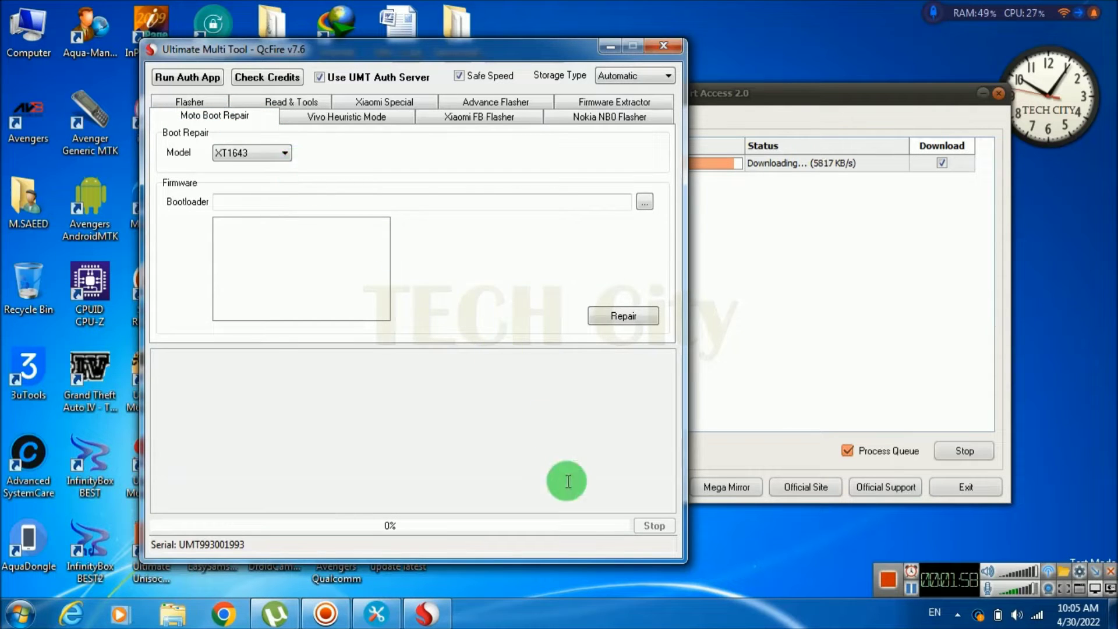
left_click(664, 46)
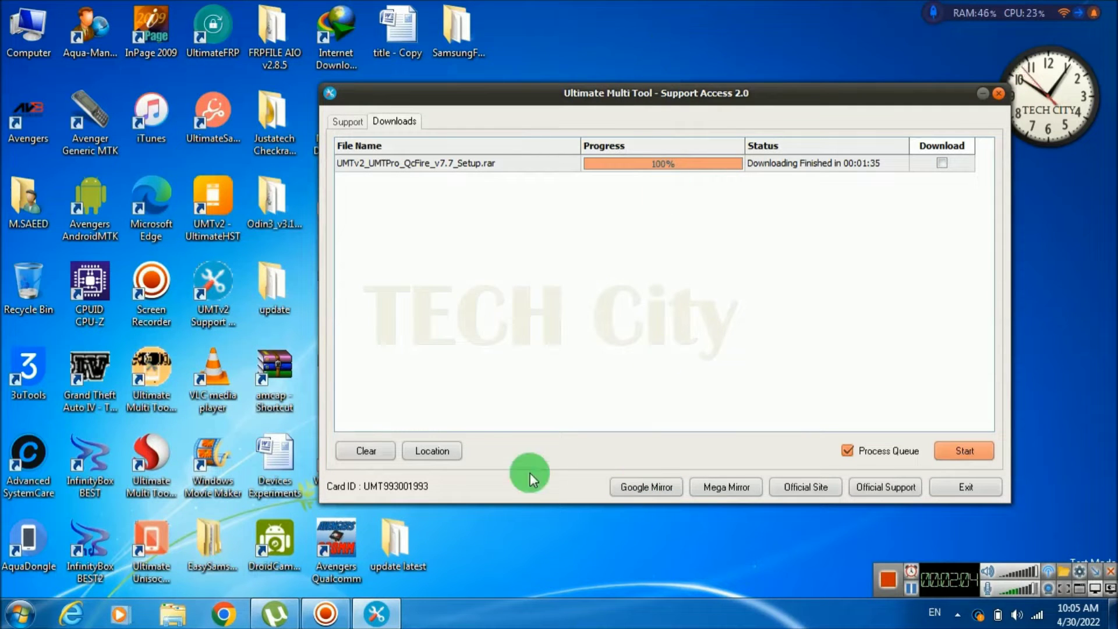
Step: Open the folder containing the finished download and cut the UMTv2_UMTPro_QcFire_v7.7_Setup archive
left_click(442, 452)
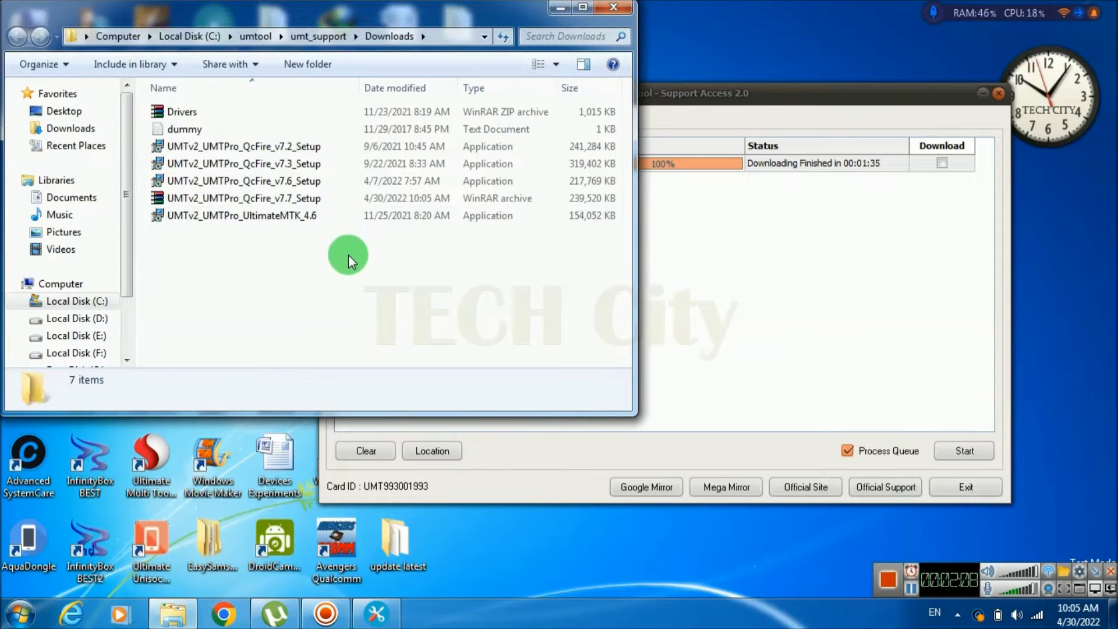
left_click(346, 199)
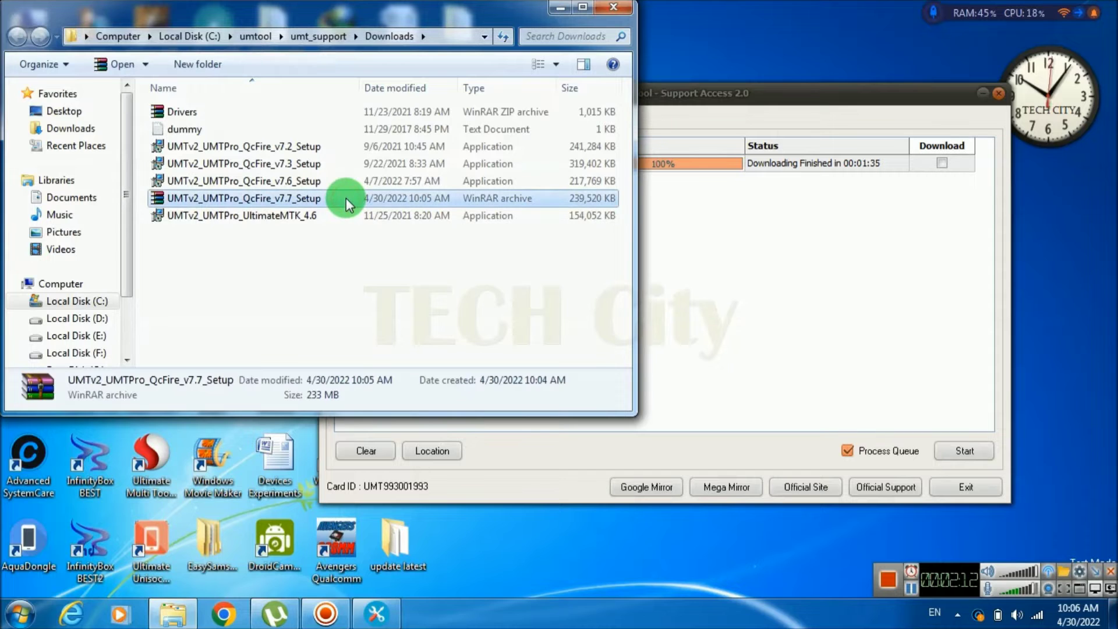
right_click(346, 199)
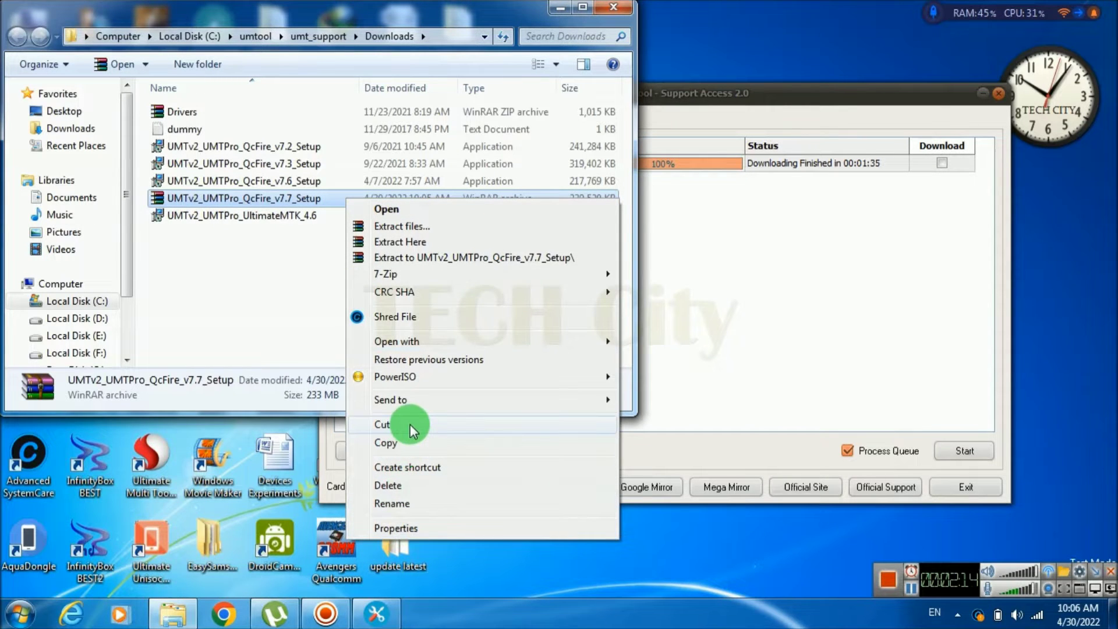
left_click(410, 425)
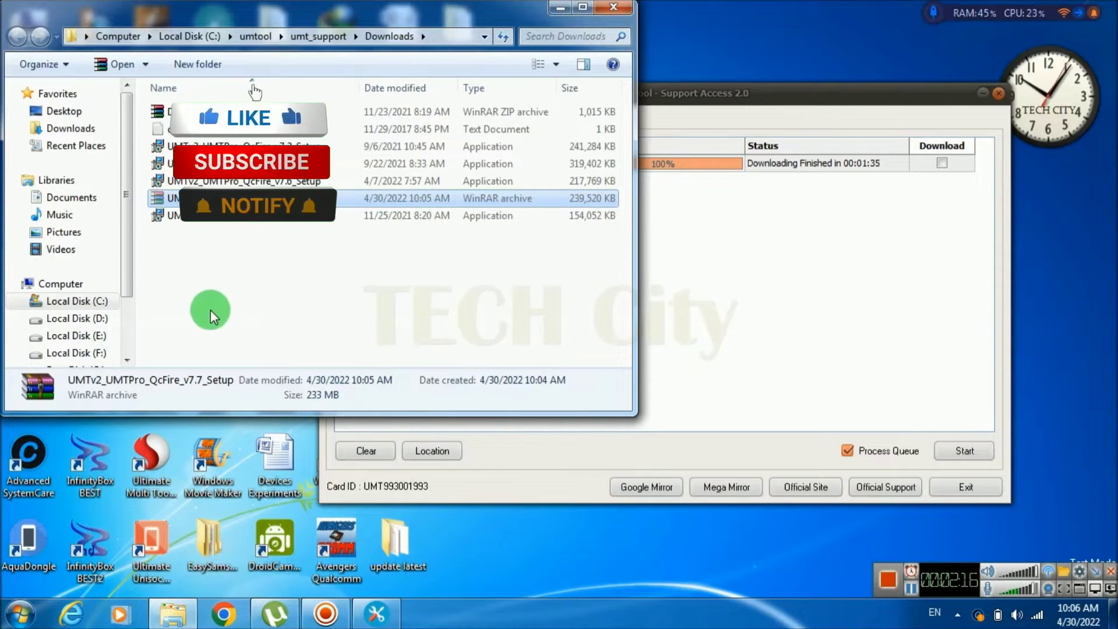
Step: Paste the cut setup archive into the Umt dongle folder inside Flash boxes setups on Data Disk (G:)
scroll(129, 355, "down", 1)
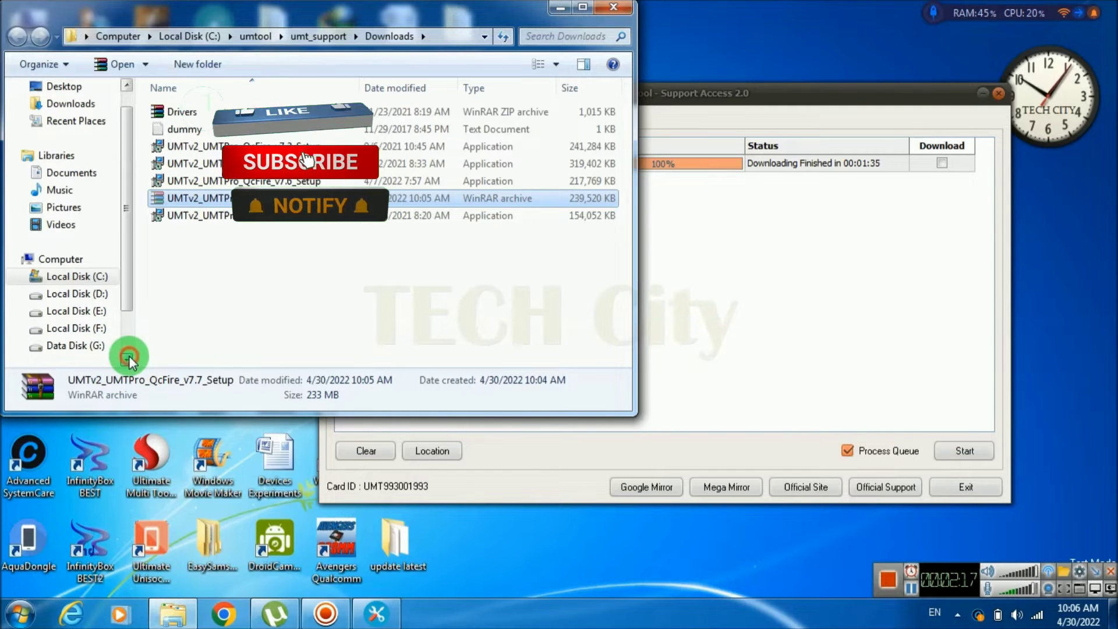
left_click(97, 346)
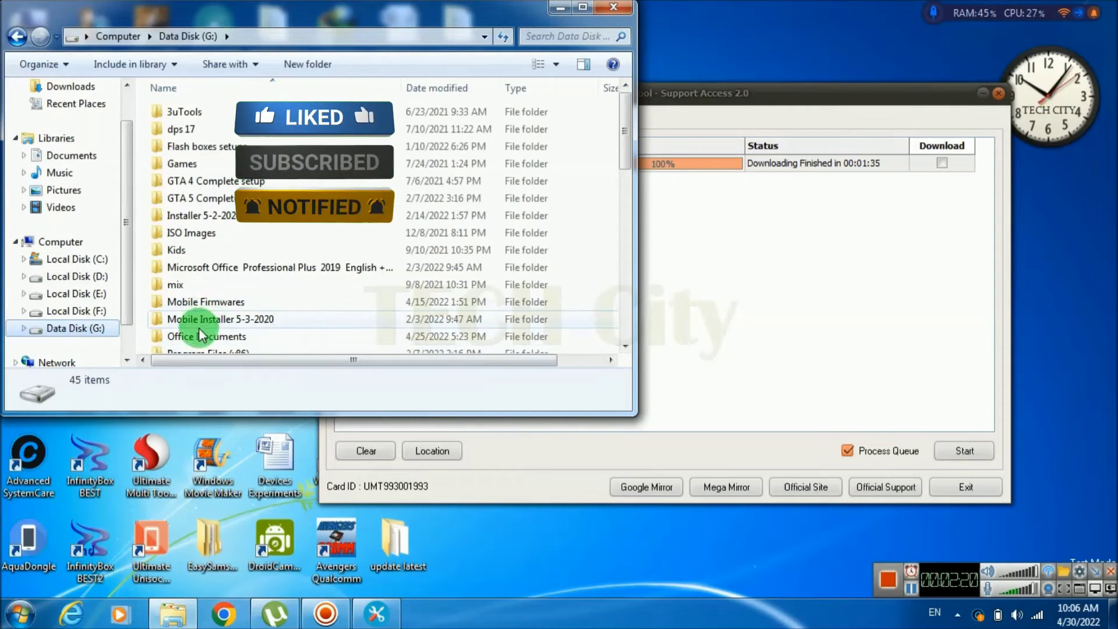
double_click(236, 147)
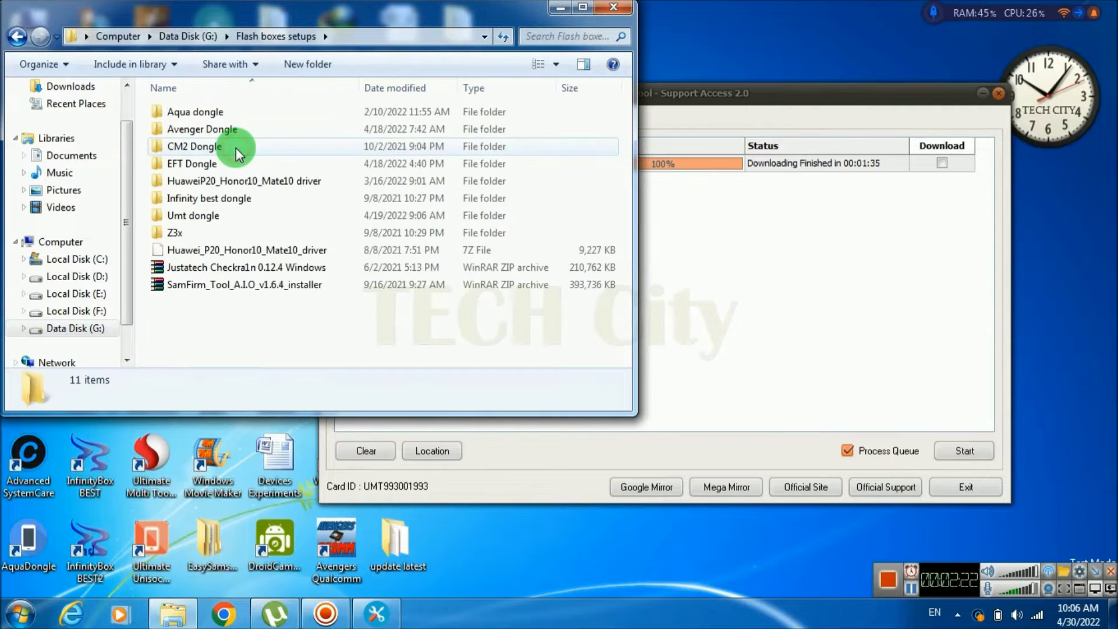
double_click(246, 212)
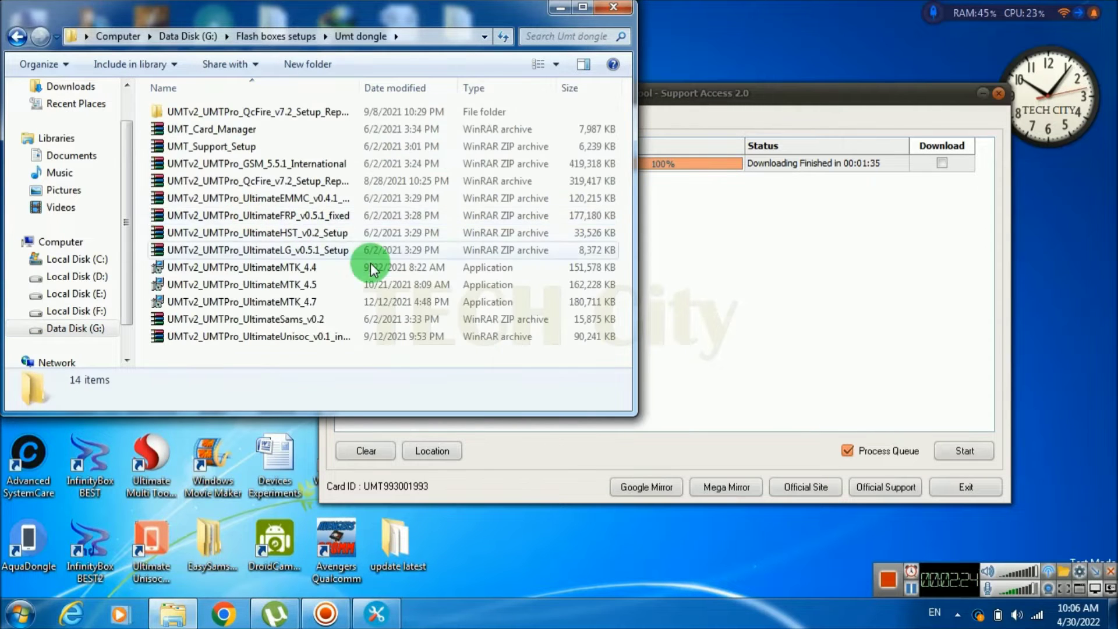
right_click(426, 351)
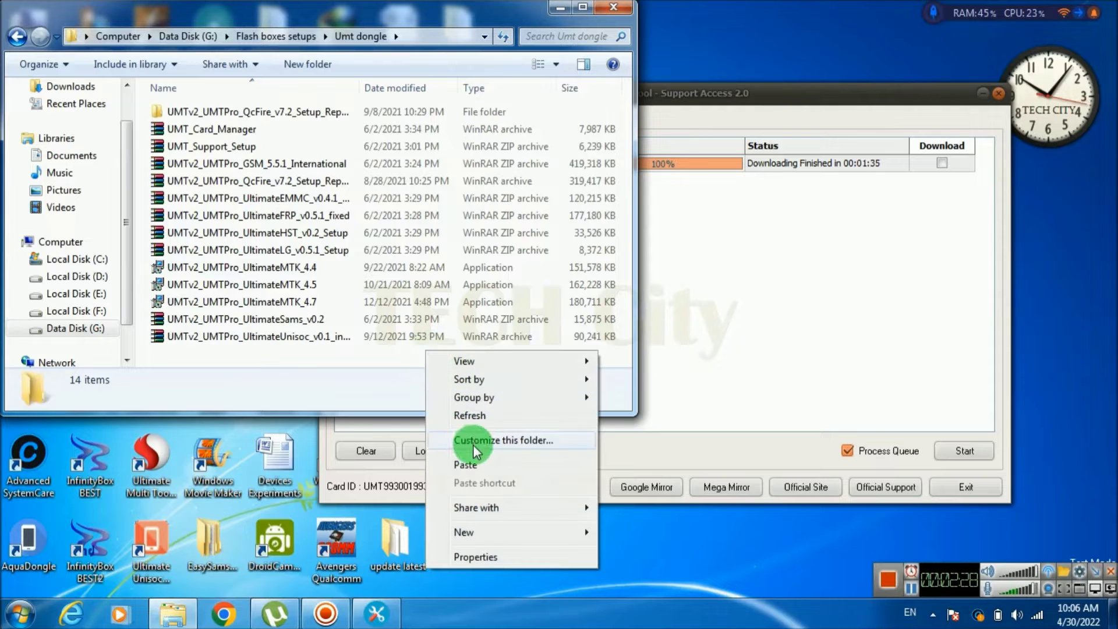
left_click(471, 465)
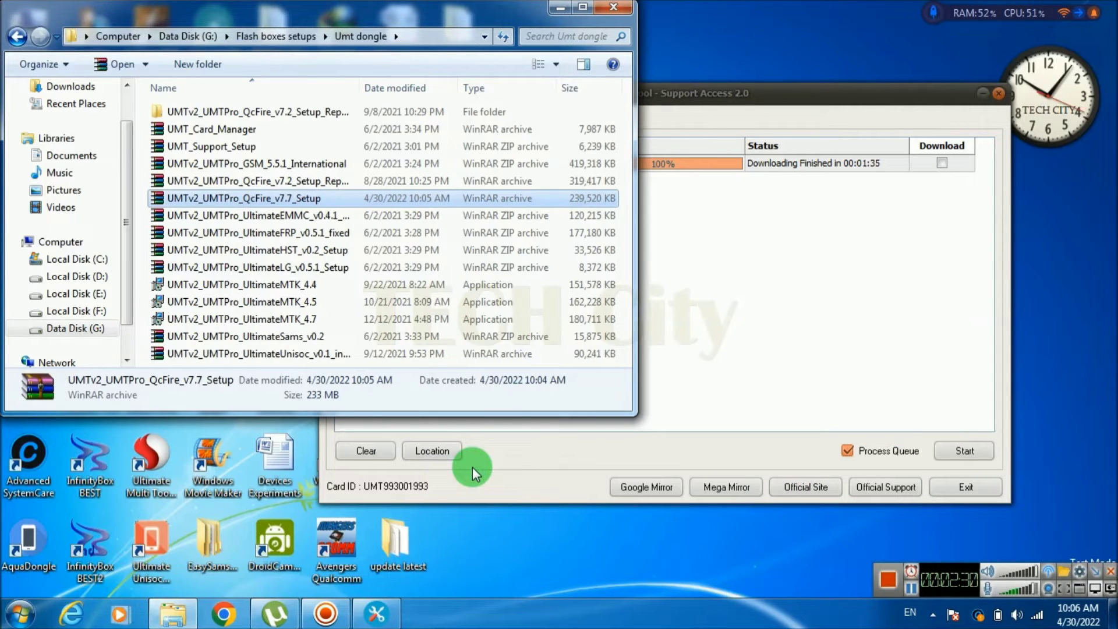
Step: Try to open the UMTv2_UMTPro_QcFire_v7.7_Setup archive directly, and dismiss the Advanced SystemCare notification
double_click(357, 200)
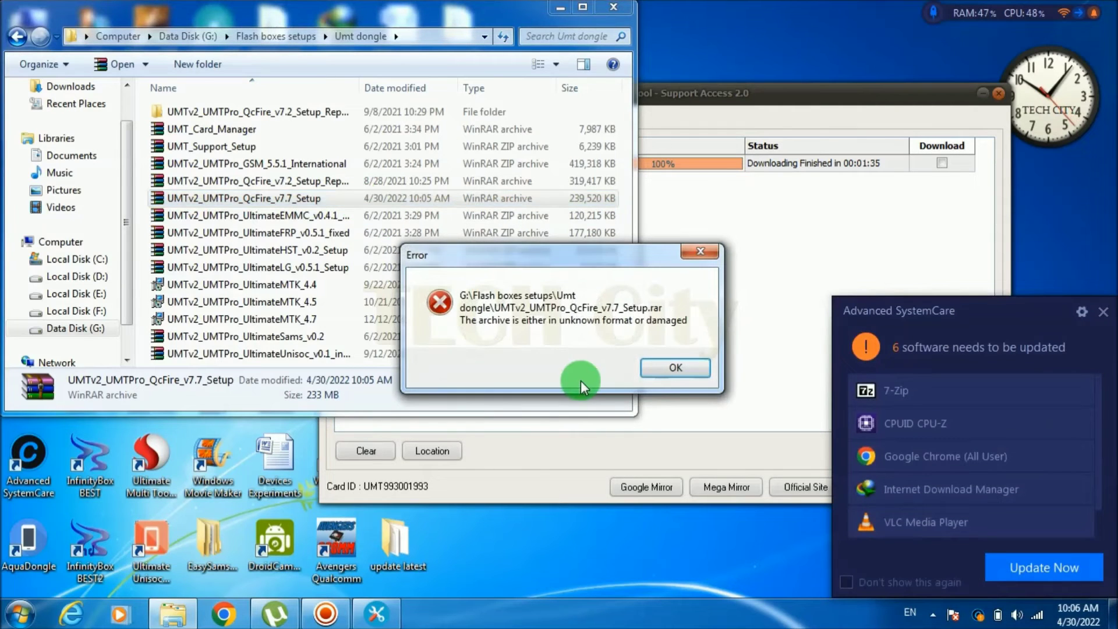
left_click(667, 367)
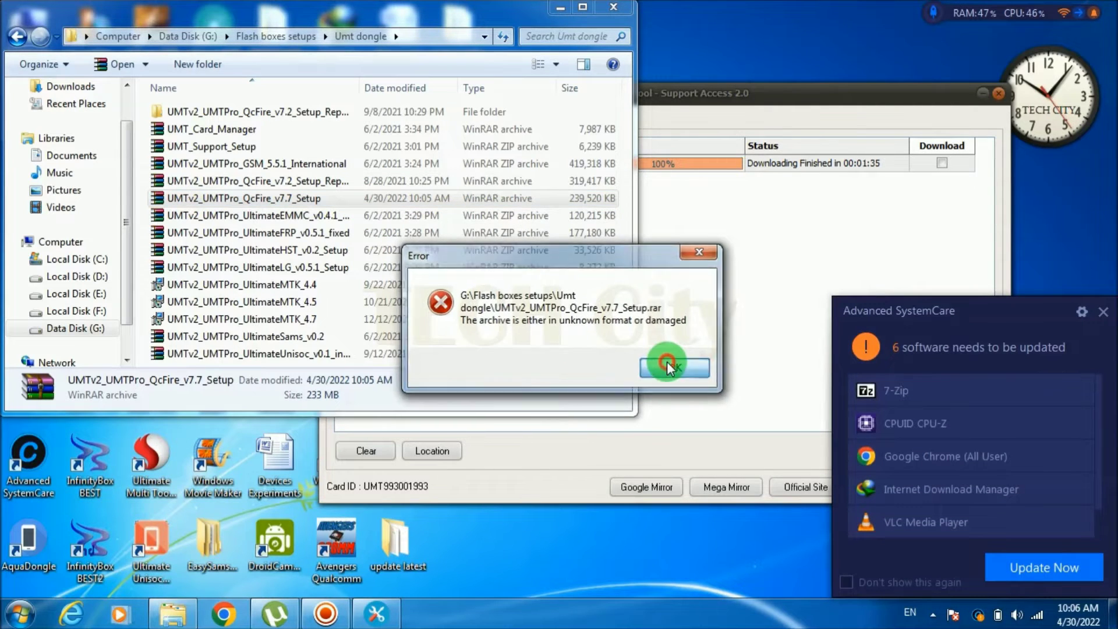
left_click(1103, 312)
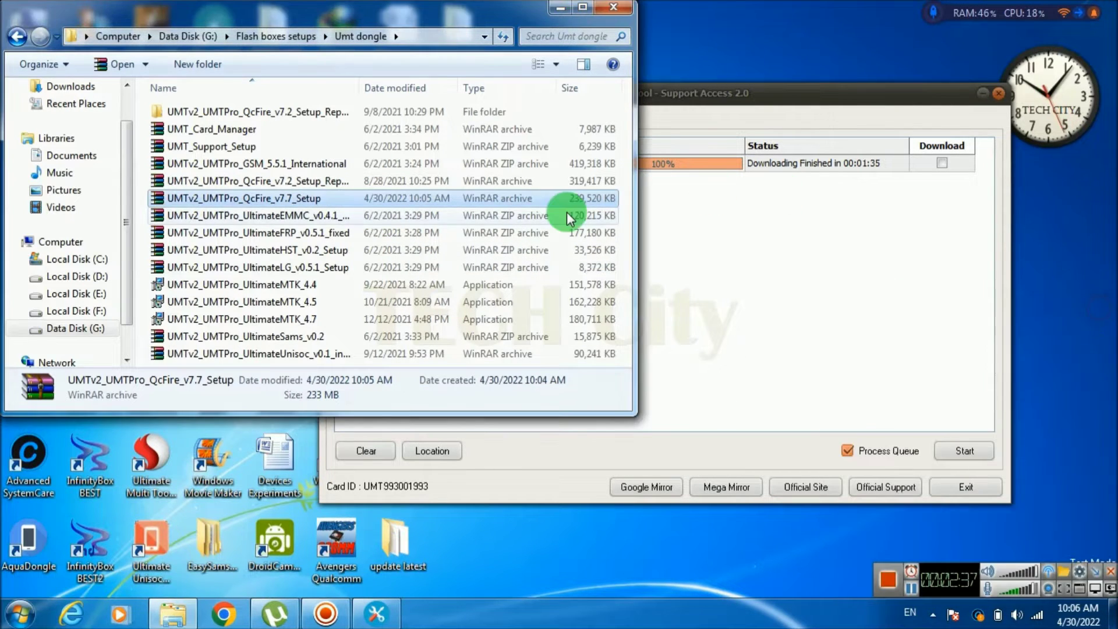
Step: Extract the QcFire v7.7 setup archive into the current folder with 7-Zip and exit the Support Access tool
right_click(429, 199)
mouse_move(504, 271)
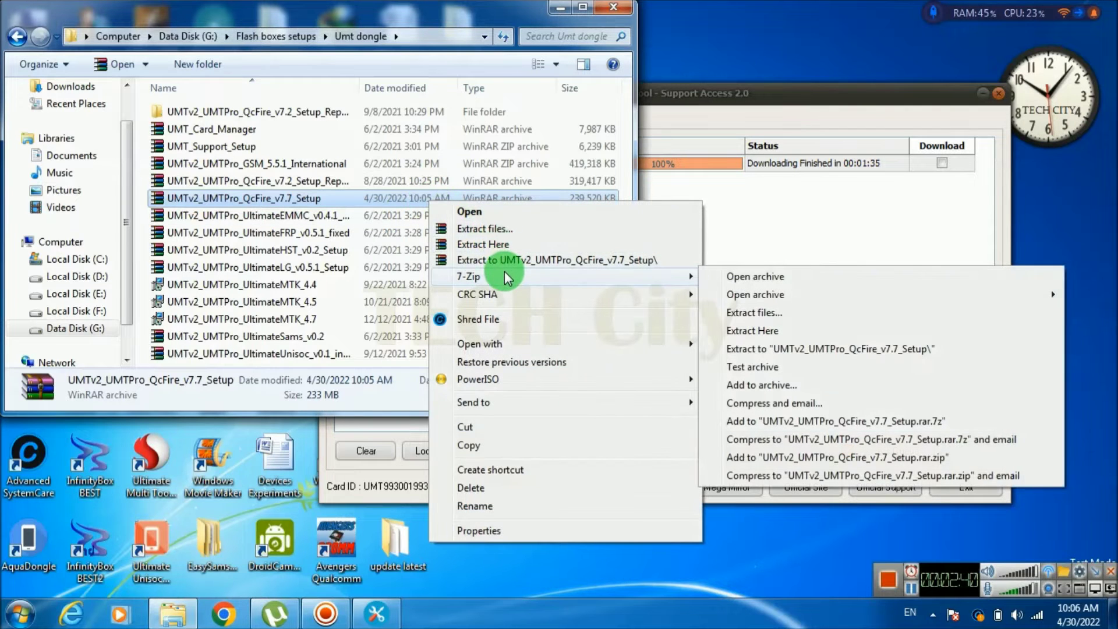
left_click(757, 331)
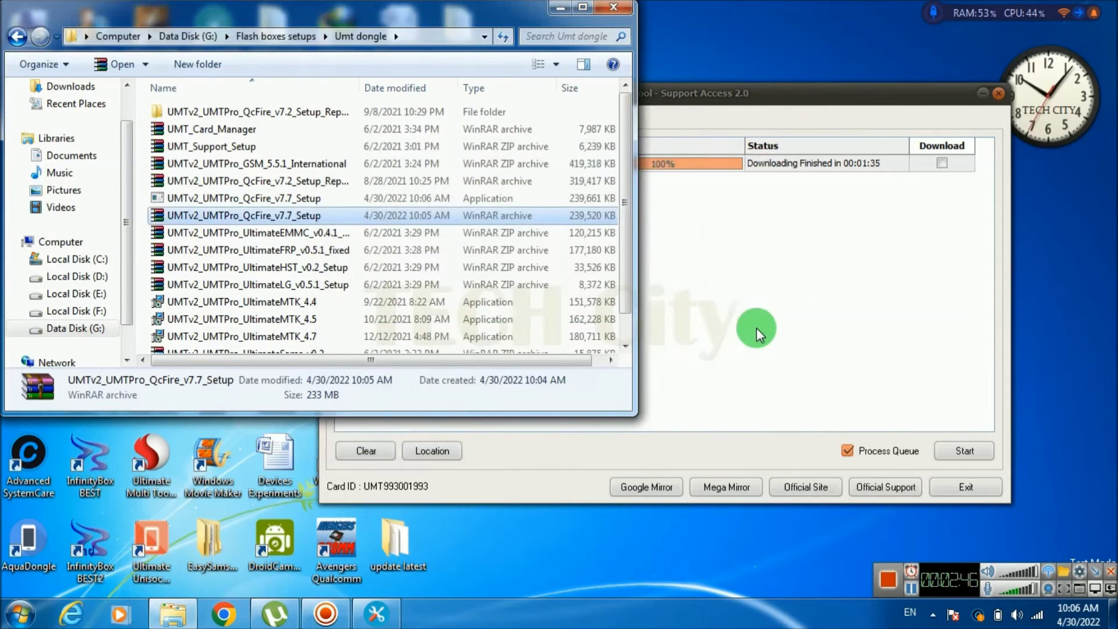
left_click(972, 488)
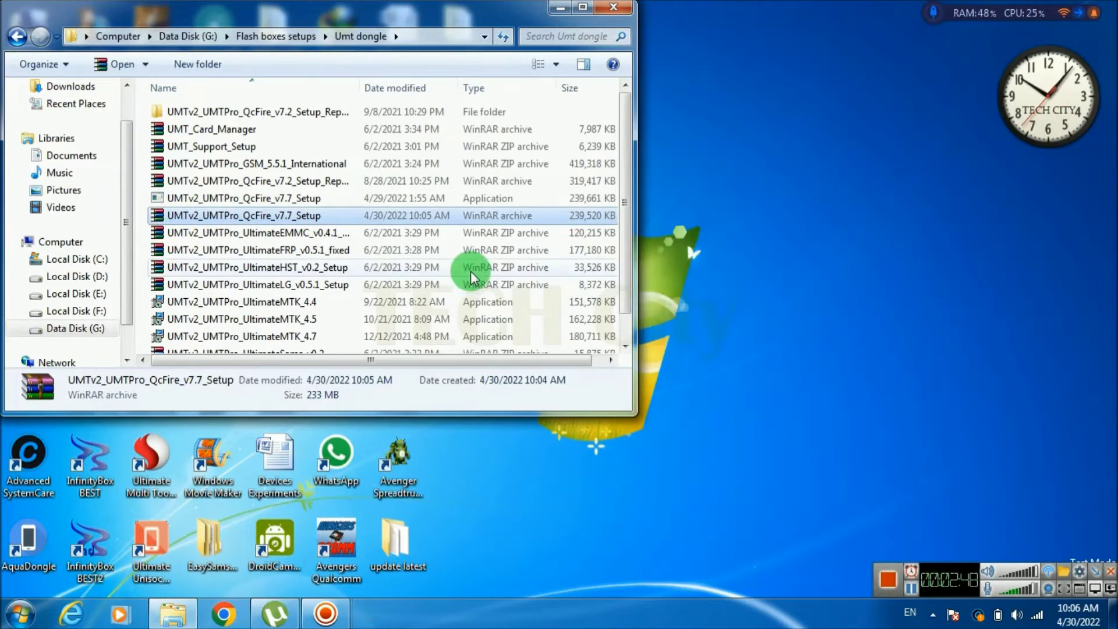
Step: Run the extracted UMTv2_UMTPro_QcFire_v7.7_Setup application and accept its license agreement to reach the information page
double_click(375, 196)
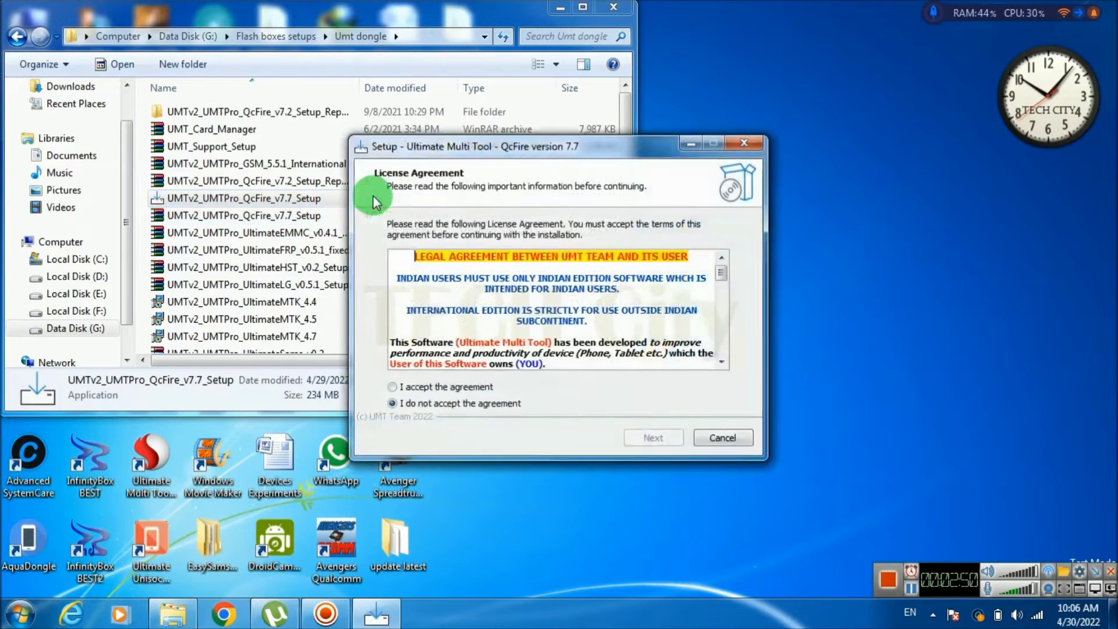
left_click(442, 386)
left_click(646, 436)
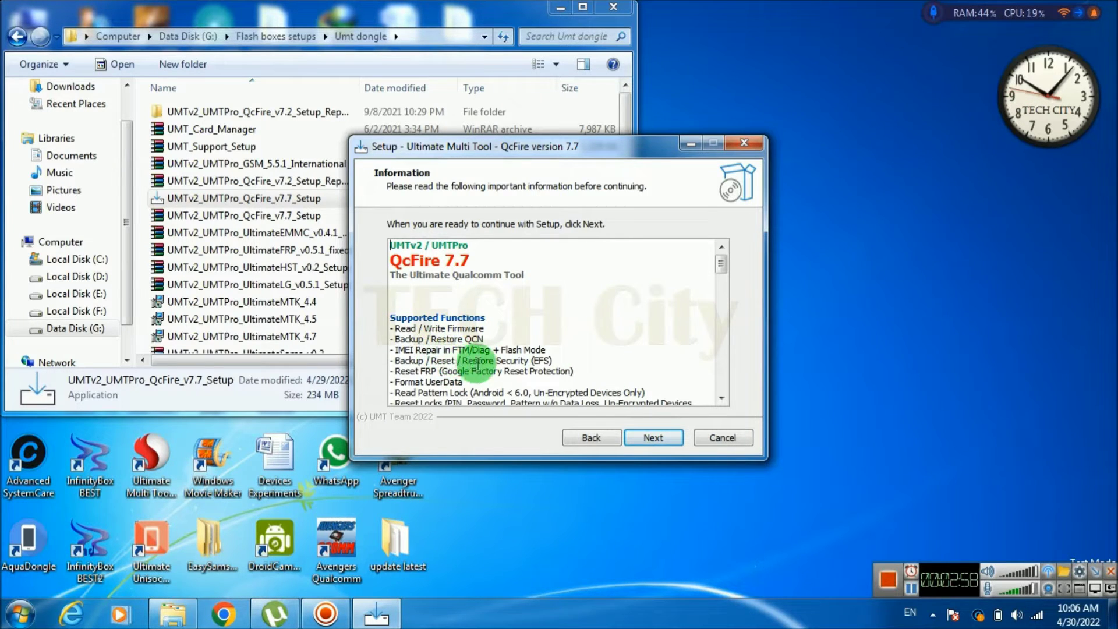
Step: Read through the Supported Functions list of QcFire 7.7 on the setup's information page
left_click(720, 398)
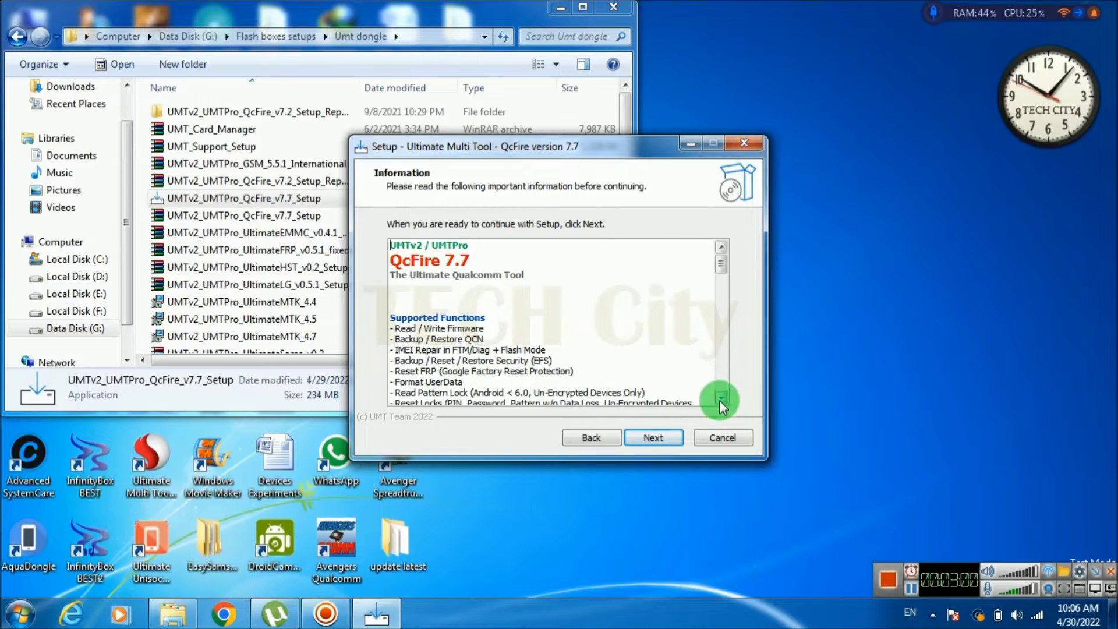
left_click(720, 399)
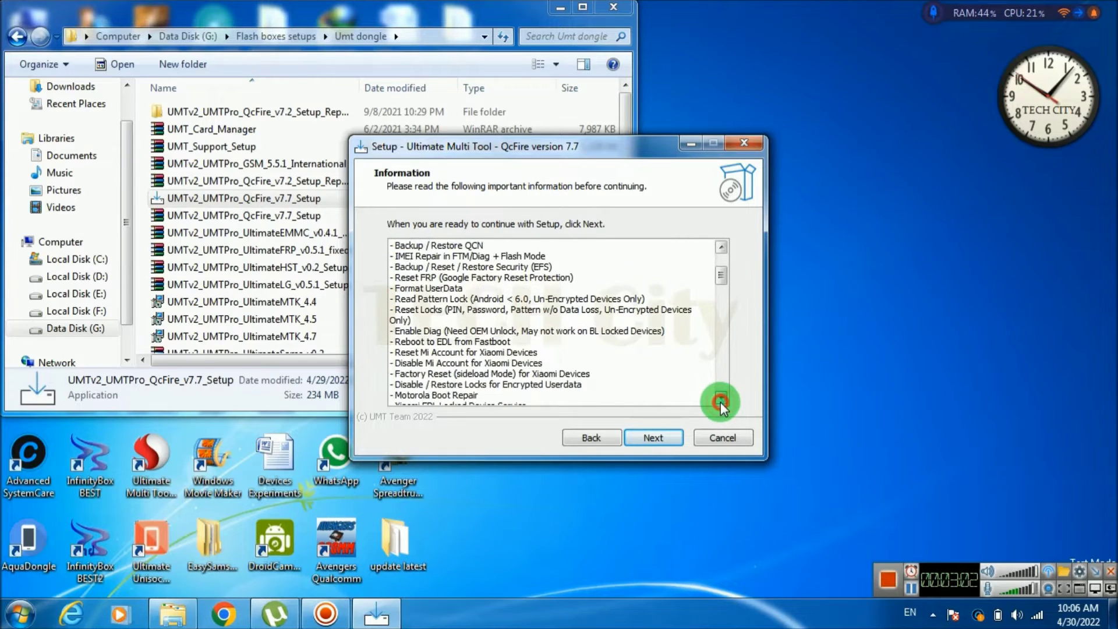
left_click(721, 399)
scroll(721, 402, "down", 3)
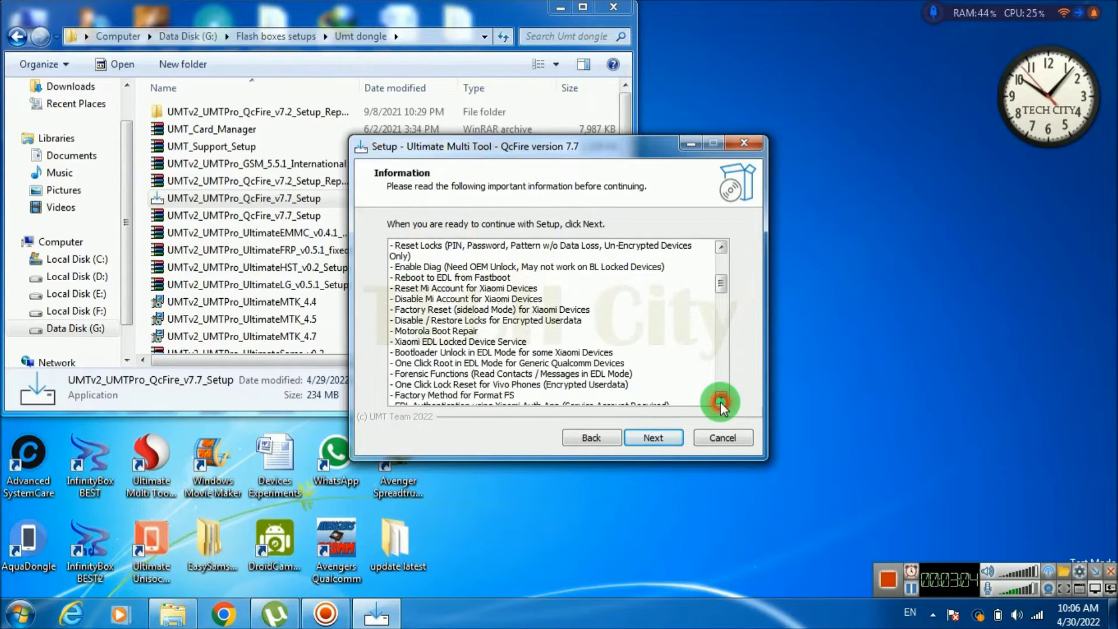
left_click(721, 399)
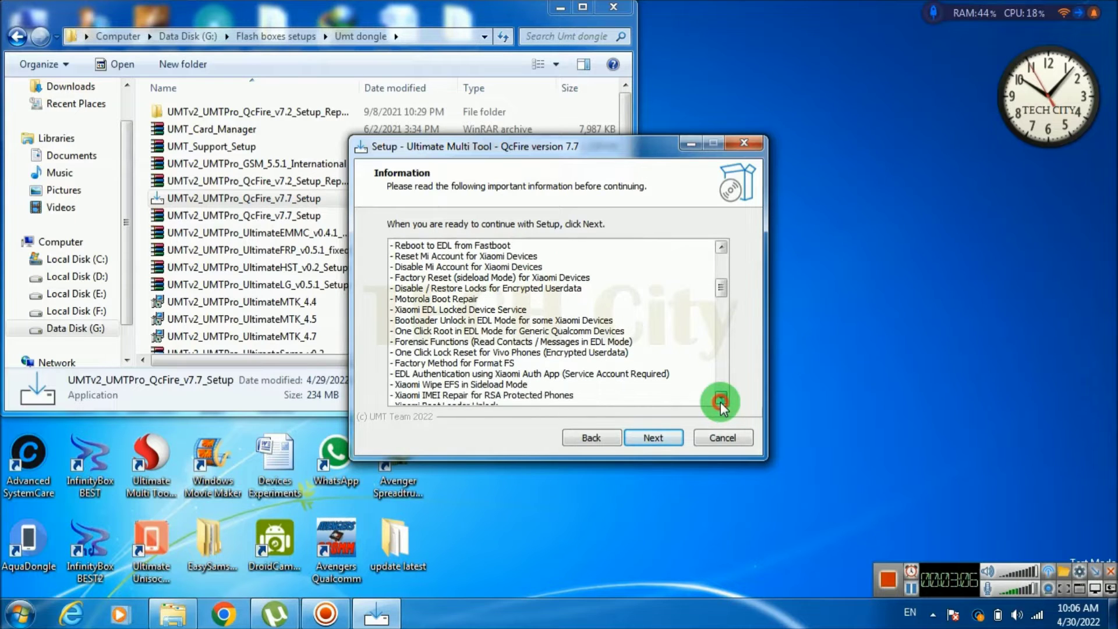
left_click(721, 399)
left_click(721, 398)
left_click(721, 399)
left_click(721, 399)
left_click(721, 398)
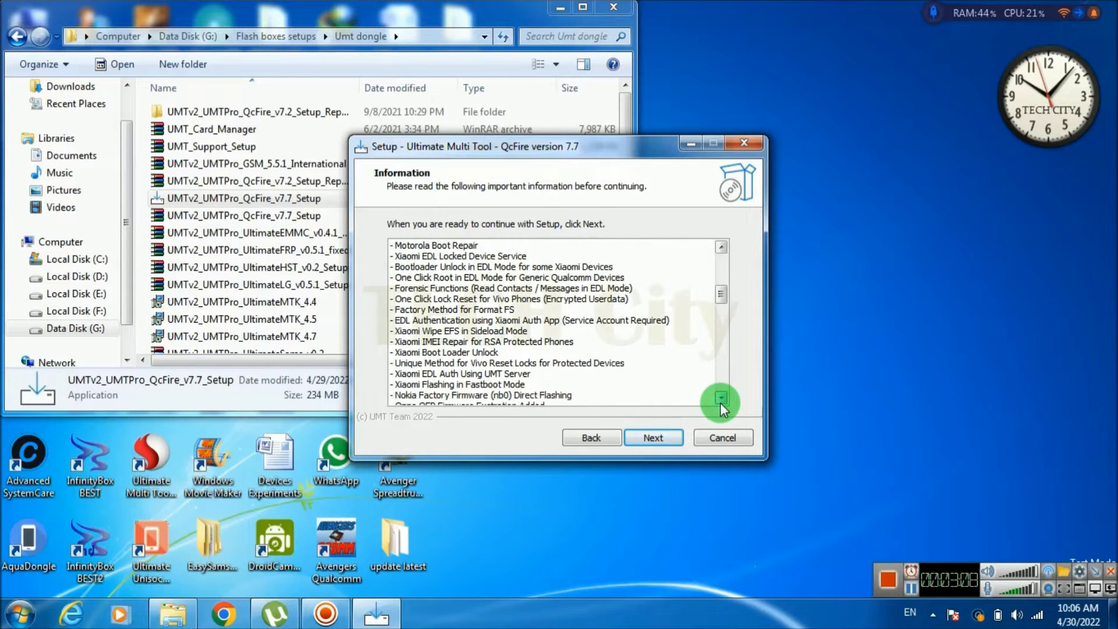
left_click(720, 398)
left_click(721, 398)
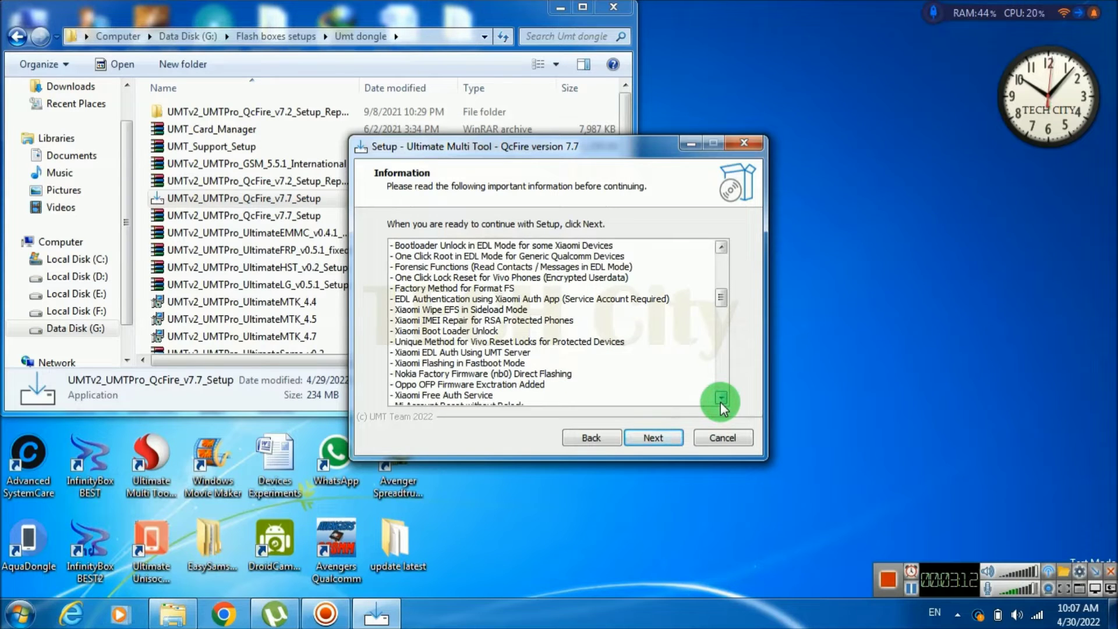
left_click(721, 399)
left_click(721, 399)
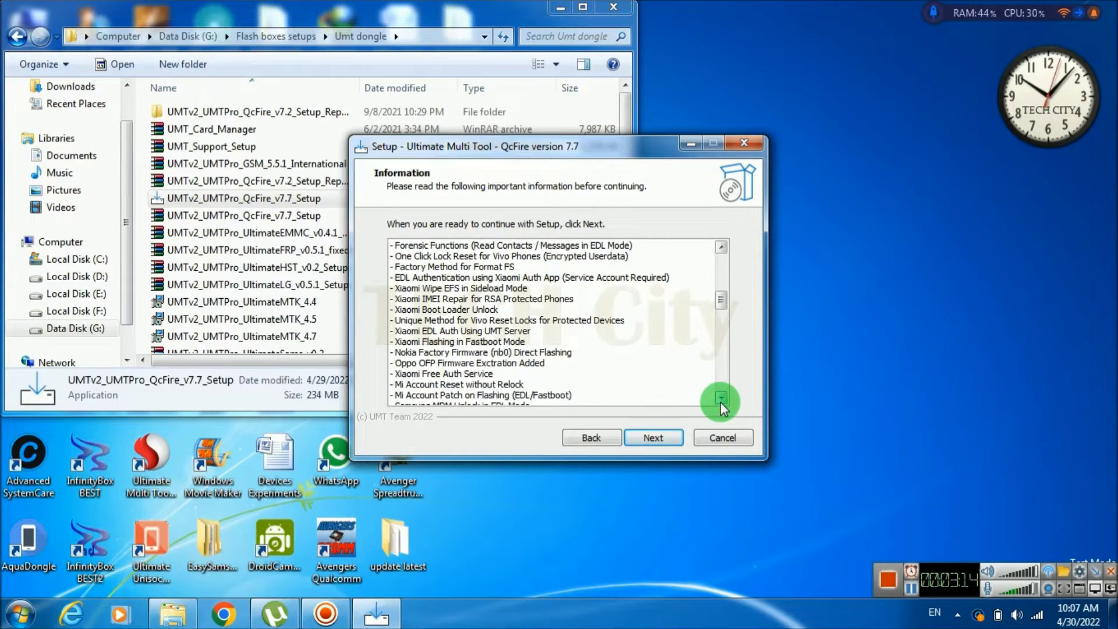
left_click(721, 400)
left_click(720, 400)
left_click(720, 398)
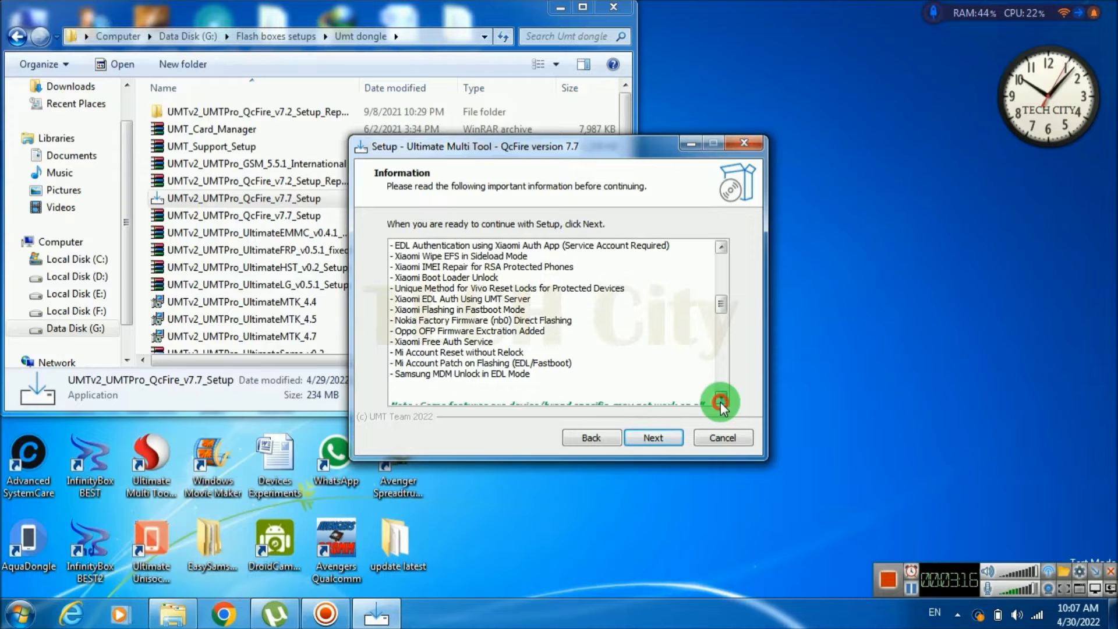
Step: Read the feature note and the list of newly added device models in the QcFire 7.7 release information
left_click(721, 398)
left_click(721, 399)
left_click(721, 400)
left_click(721, 399)
left_click(721, 399)
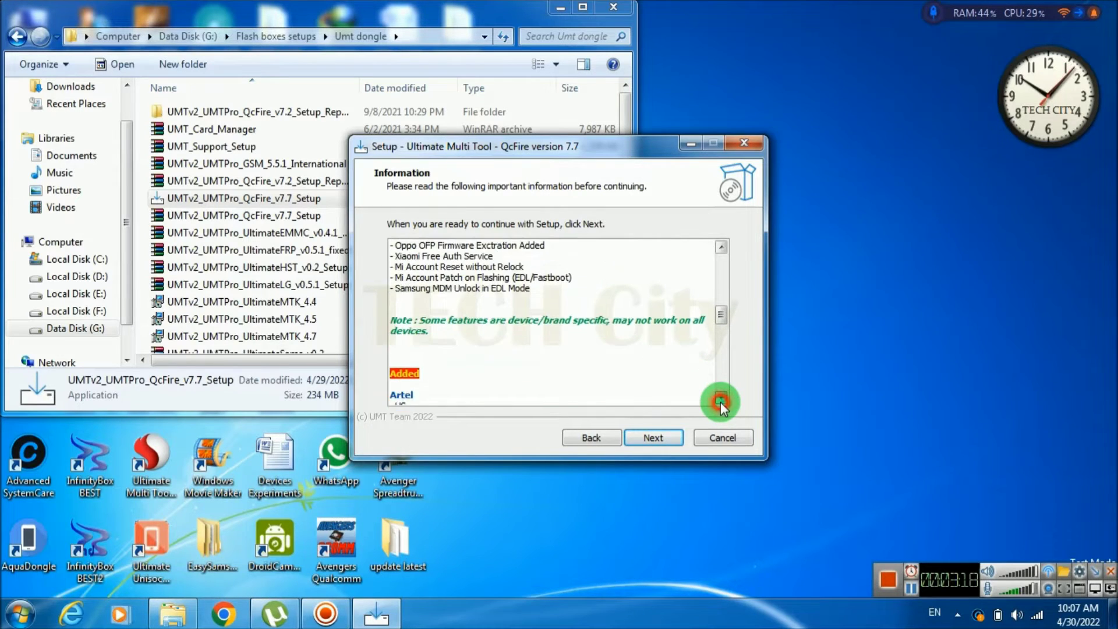
left_click(721, 399)
left_click(720, 399)
left_click(721, 399)
left_click(721, 400)
left_click(720, 399)
left_click(721, 398)
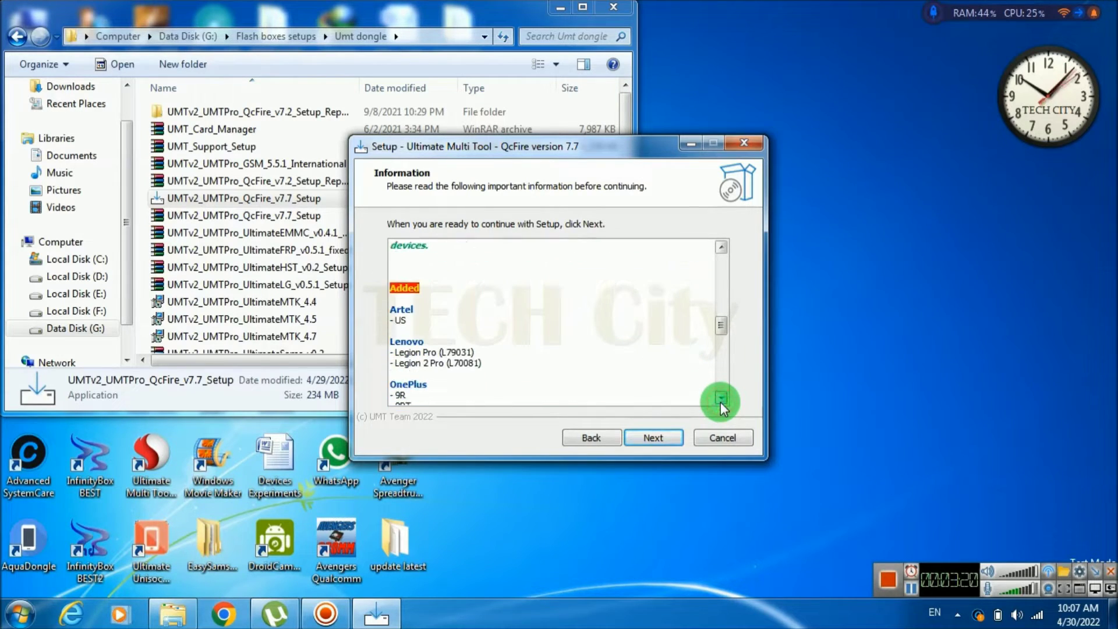
left_click(720, 399)
left_click(721, 399)
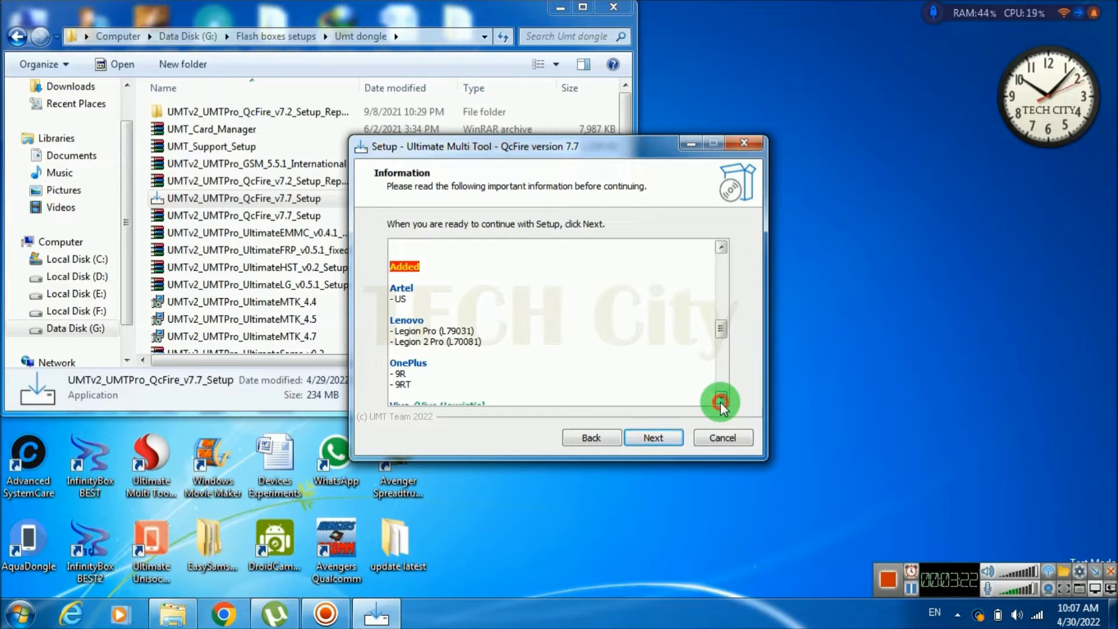
left_click(721, 400)
left_click(721, 399)
left_click(721, 400)
left_click(721, 399)
left_click(721, 399)
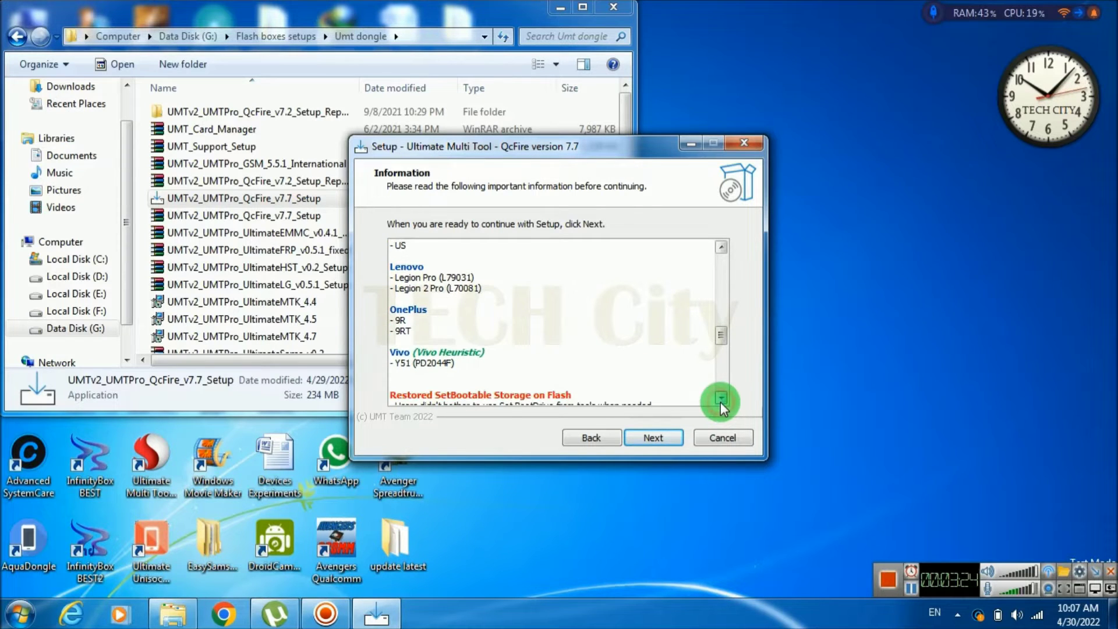
left_click(720, 398)
left_click(721, 400)
left_click(720, 399)
left_click(720, 399)
left_click(721, 400)
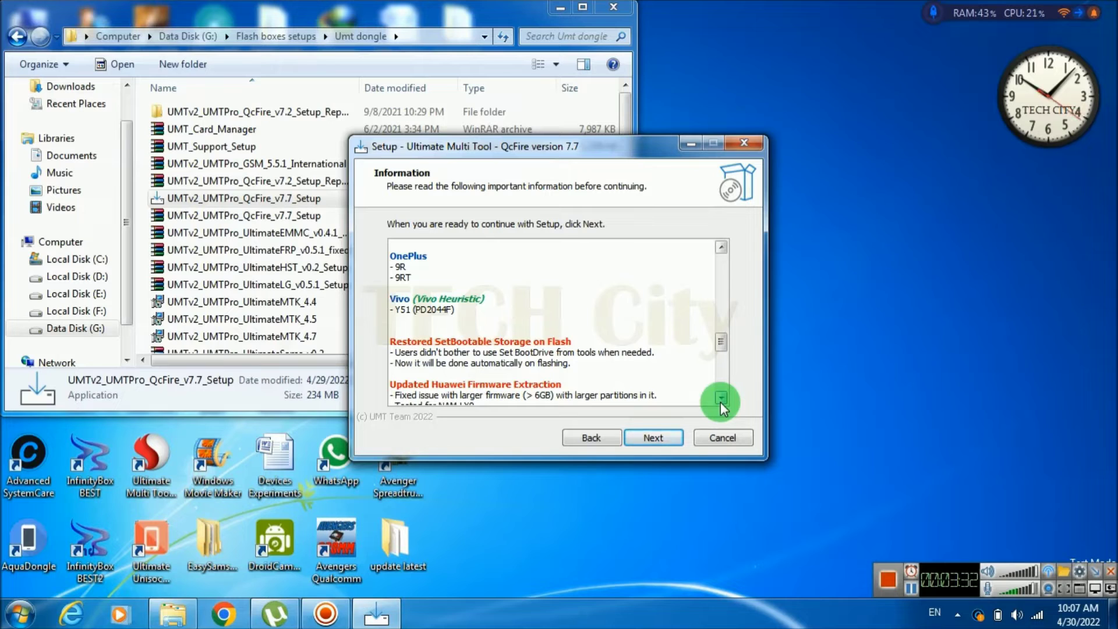
Step: Review the remaining QcFire 7.7 update notes, the legal notice on IMEI changes and the website and support links
left_click(721, 401)
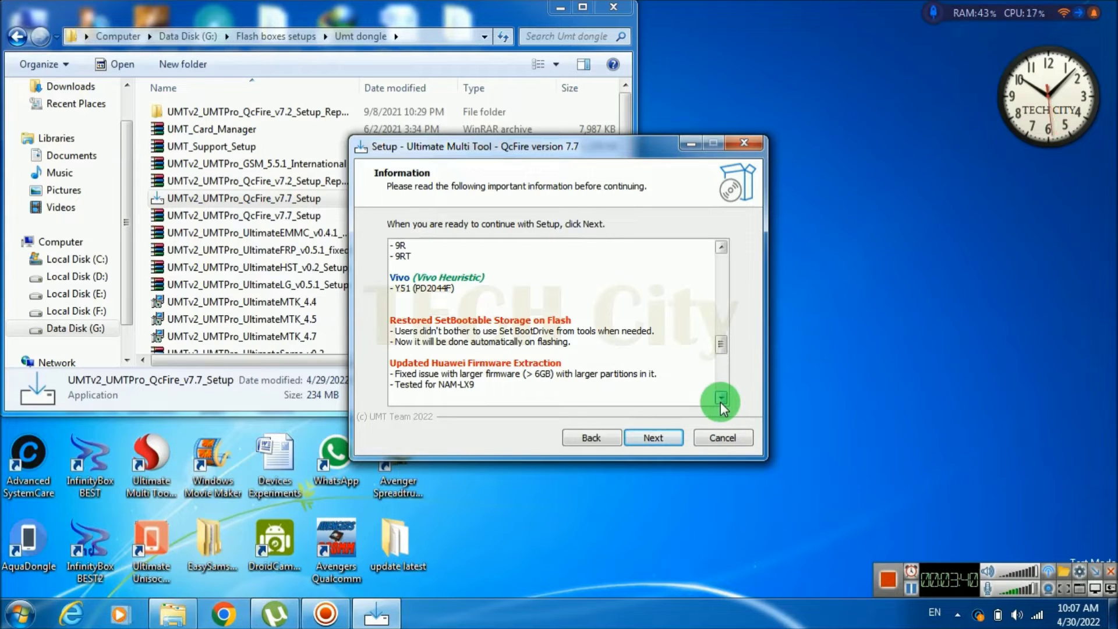
left_click(721, 398)
left_click(721, 398)
left_click(721, 399)
left_click(721, 399)
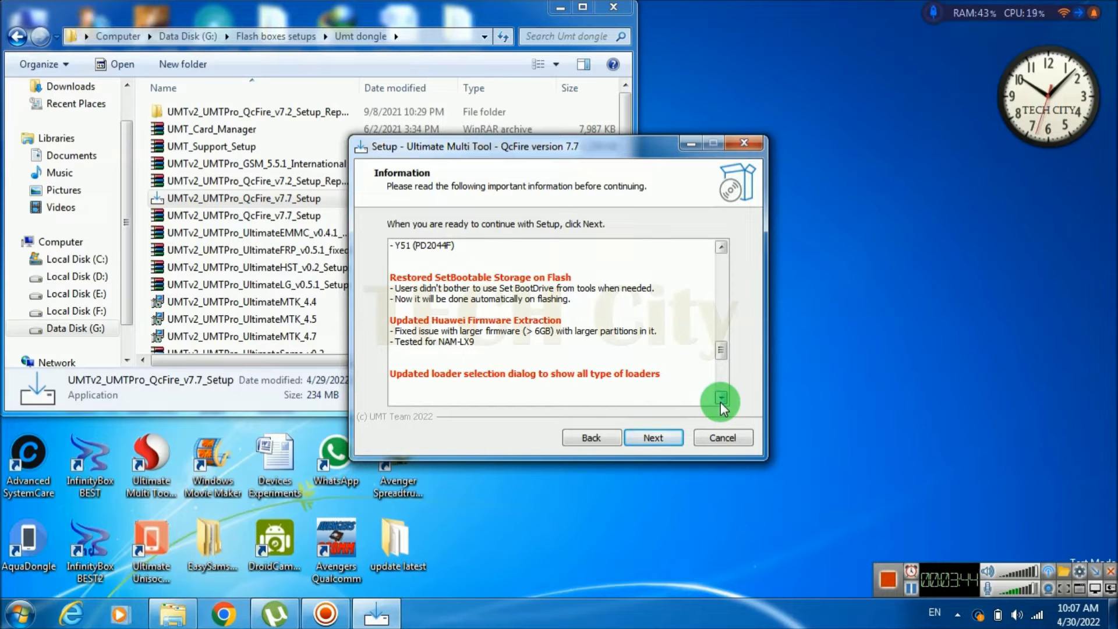
left_click(721, 399)
left_click(721, 399)
left_click(721, 398)
left_click(721, 399)
left_click(721, 399)
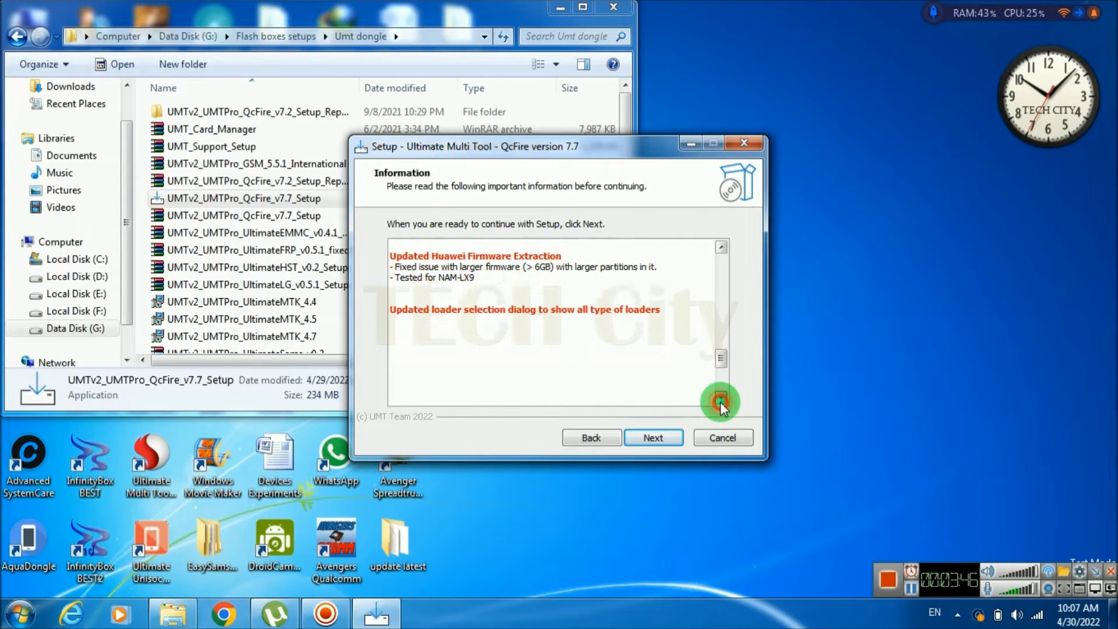
left_click(721, 398)
left_click(721, 399)
left_click(721, 398)
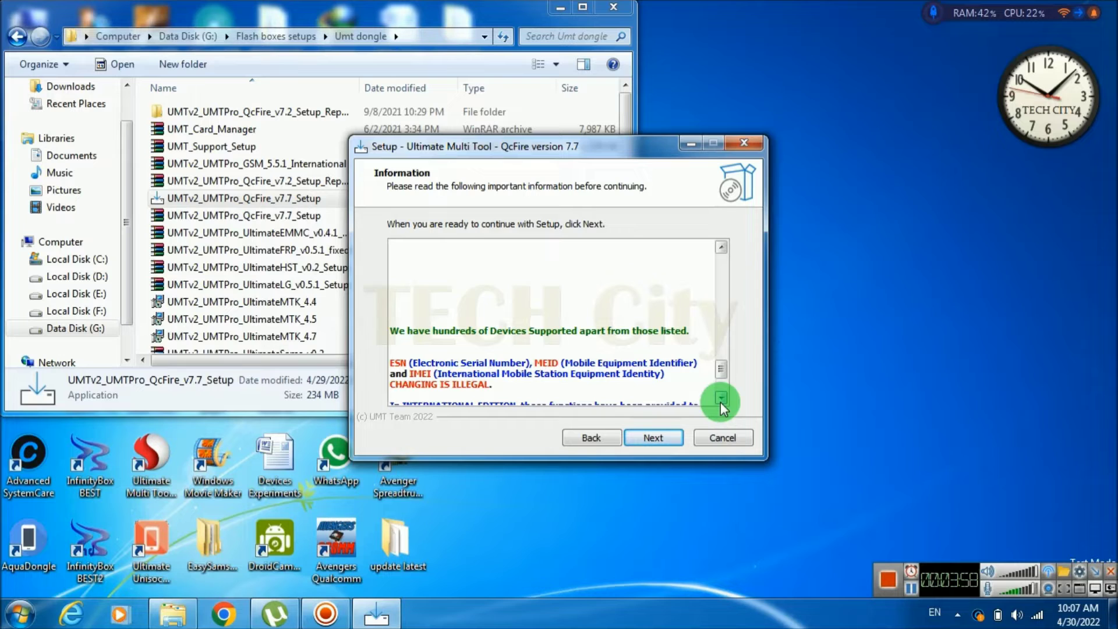
left_click(721, 398)
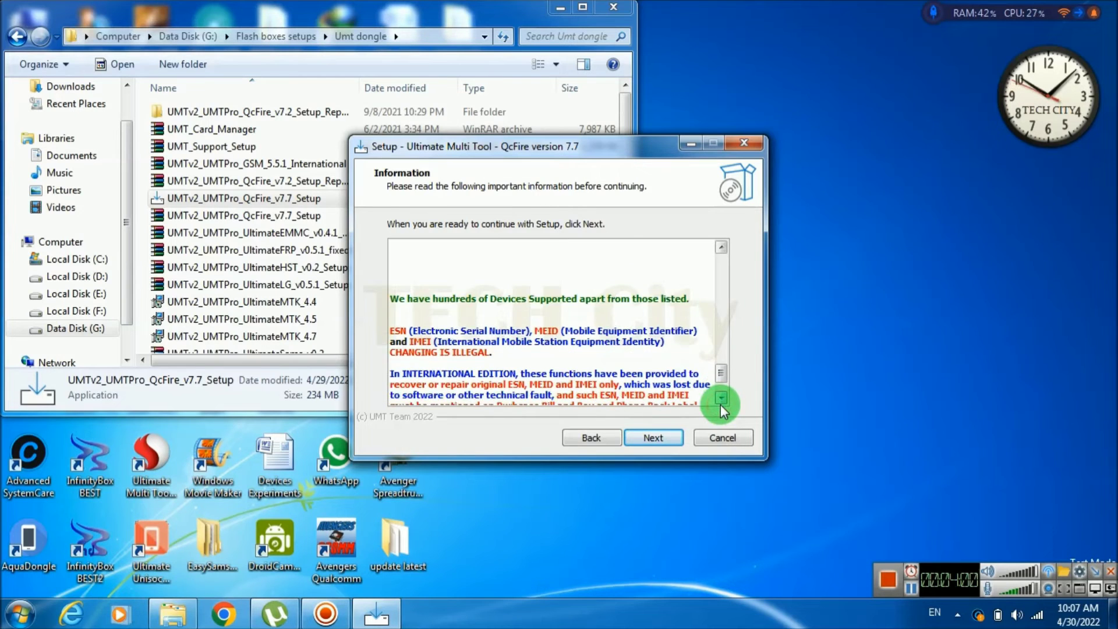
left_click(721, 404)
left_click(721, 404)
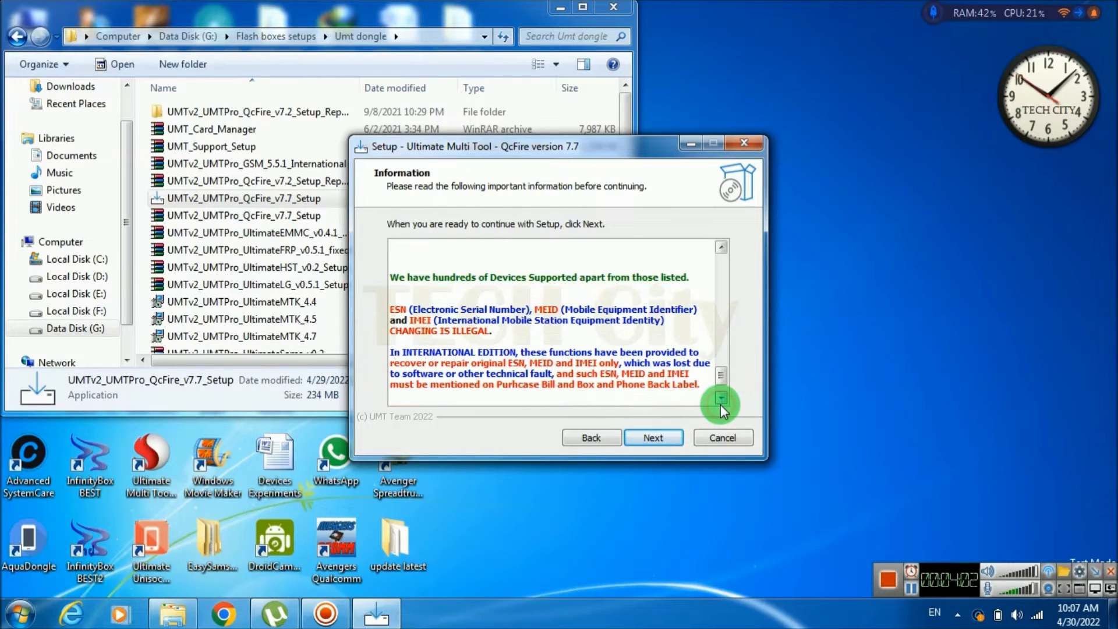
left_click(721, 400)
left_click(720, 400)
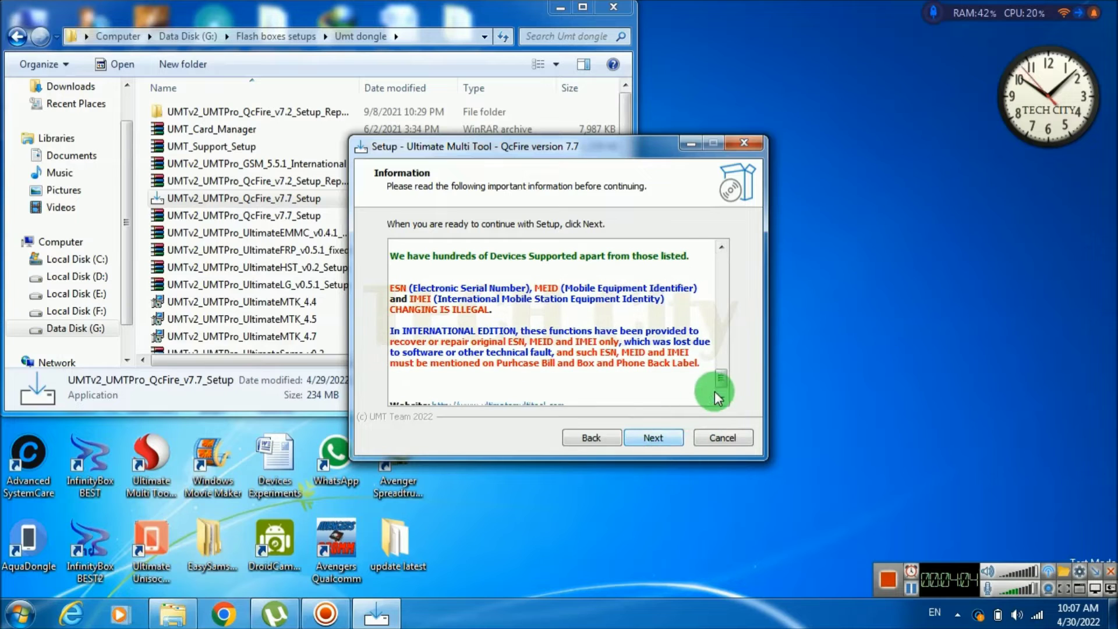
left_click(721, 399)
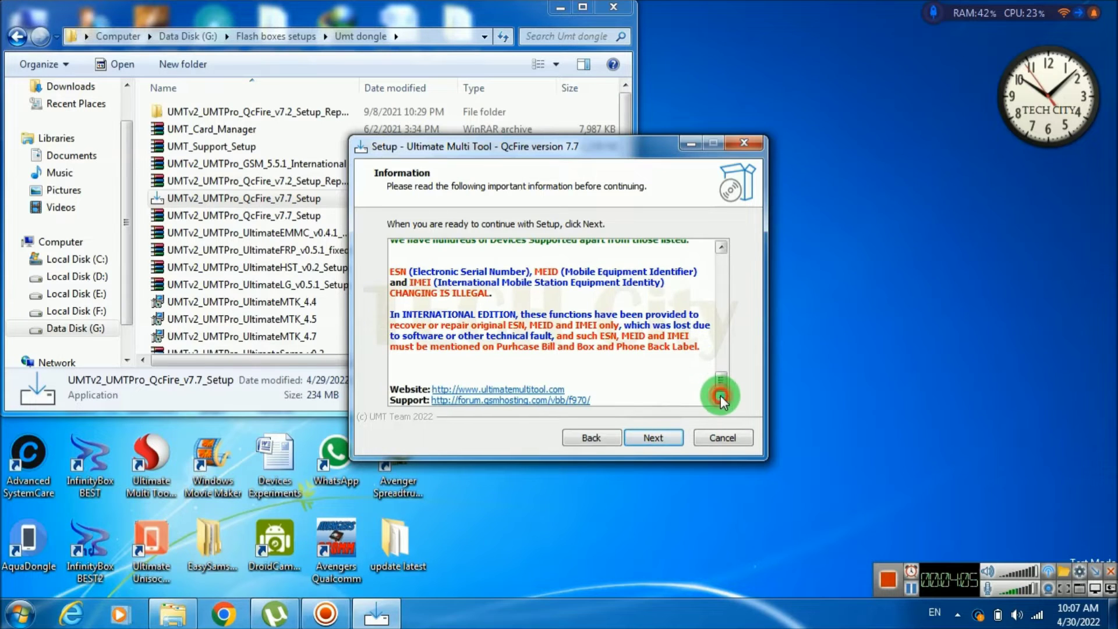
Step: Continue through the remaining setup pages to install QcFire v7.7, and acknowledge the driver installation notice
left_click(657, 438)
left_click(656, 438)
left_click(656, 438)
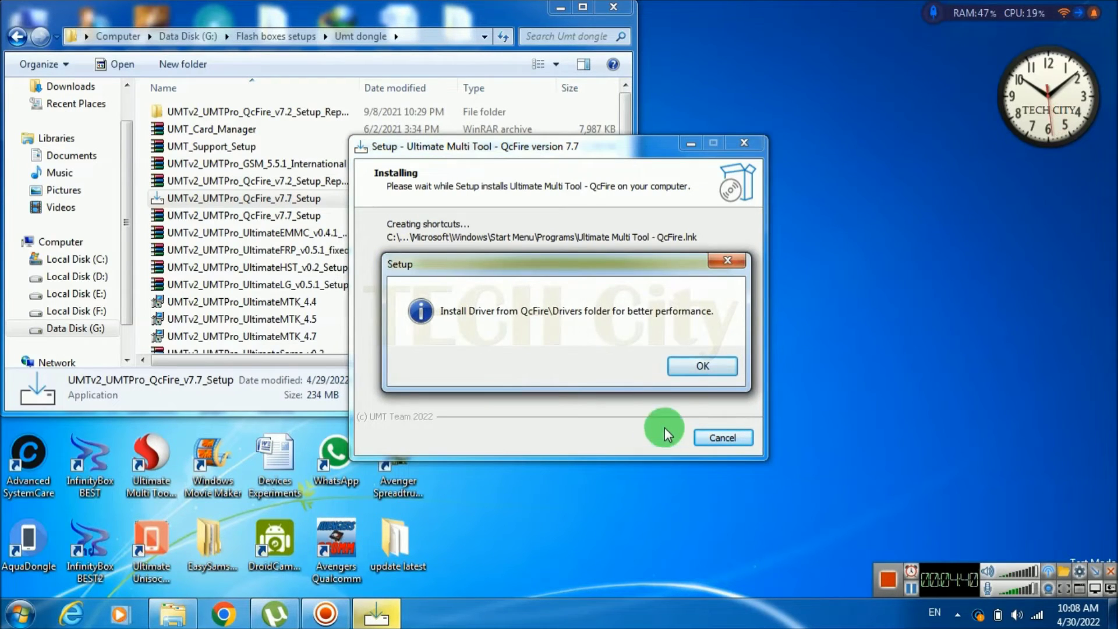
left_click(704, 364)
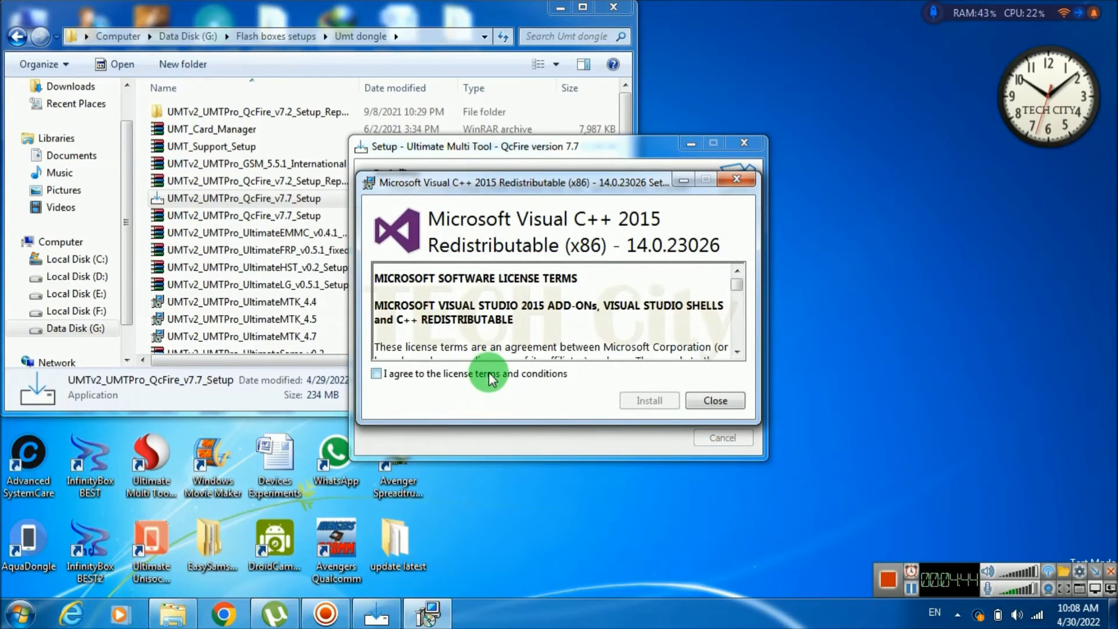
Step: Accept the license terms of Microsoft Visual C++ 2015 Redistributable (x86), try to install it, and close its setup
left_click(489, 376)
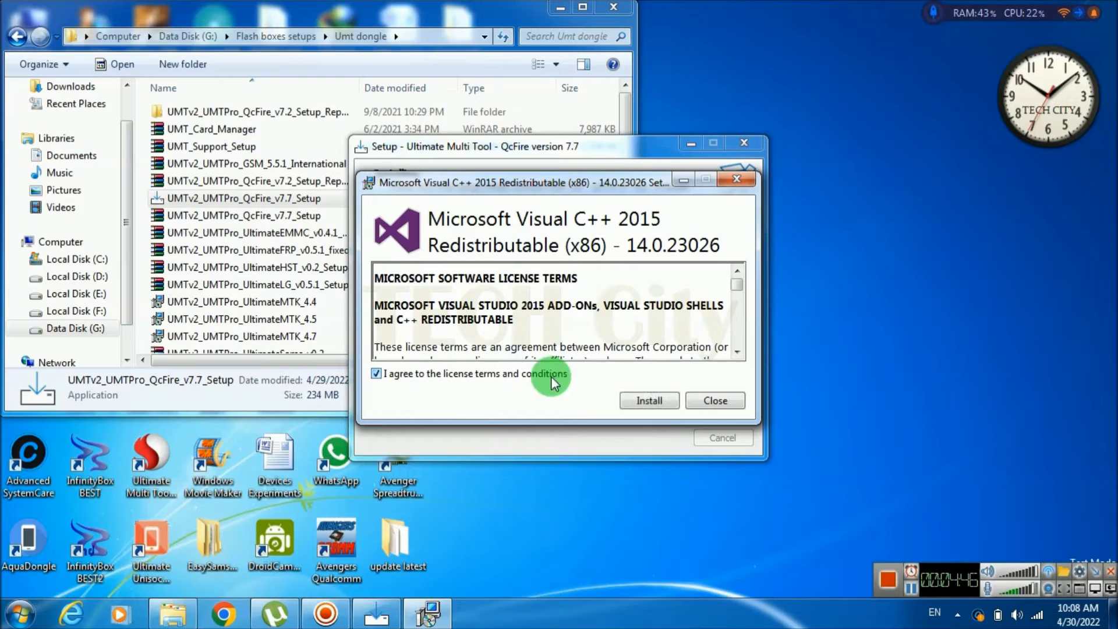
left_click(642, 401)
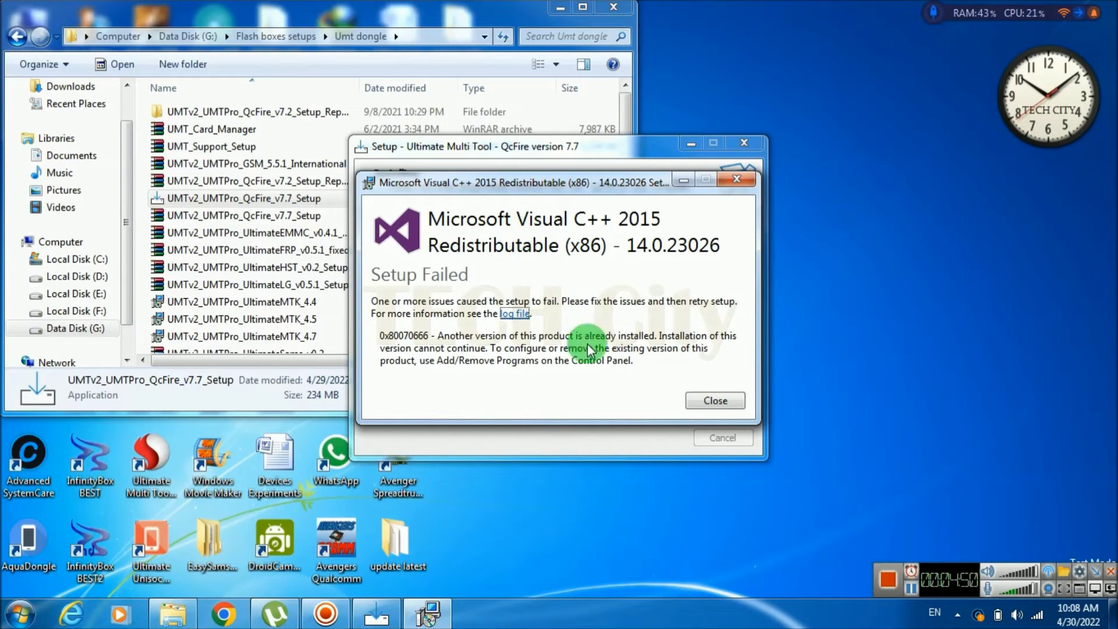
left_click(712, 402)
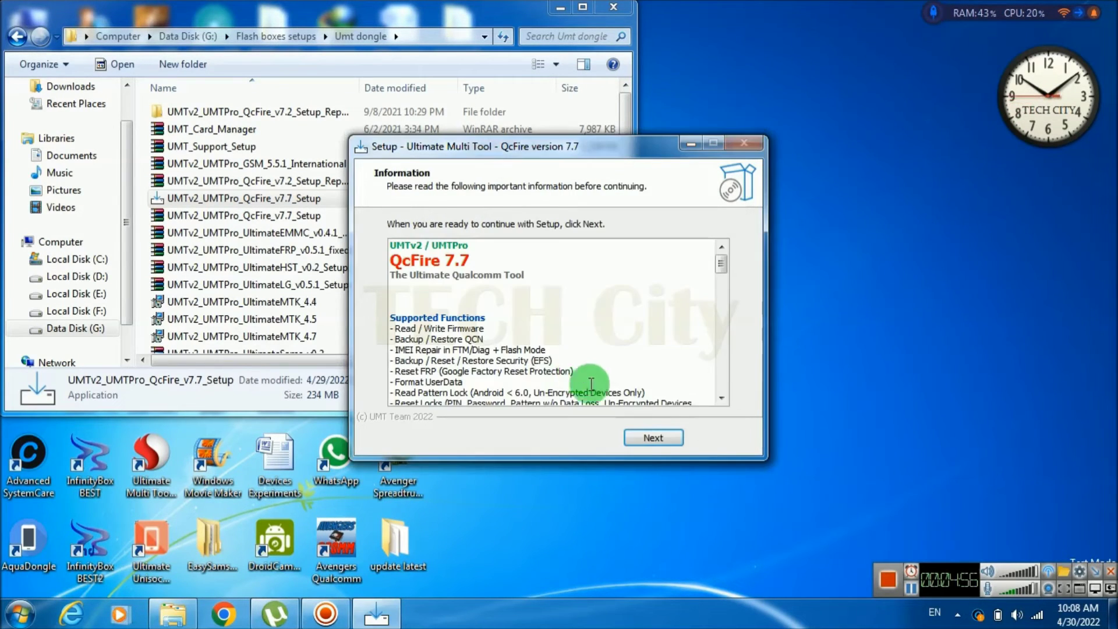
Step: Finish the QcFire setup with Run QcFire v7.7 enabled, and close the Umt dongle folder window
left_click(673, 442)
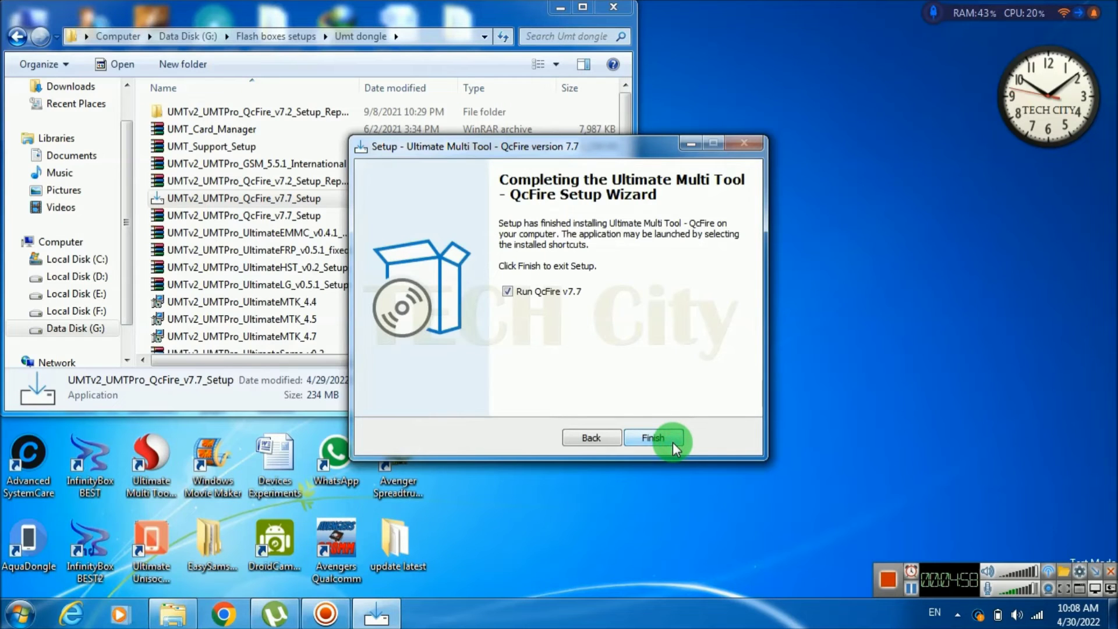
left_click(673, 442)
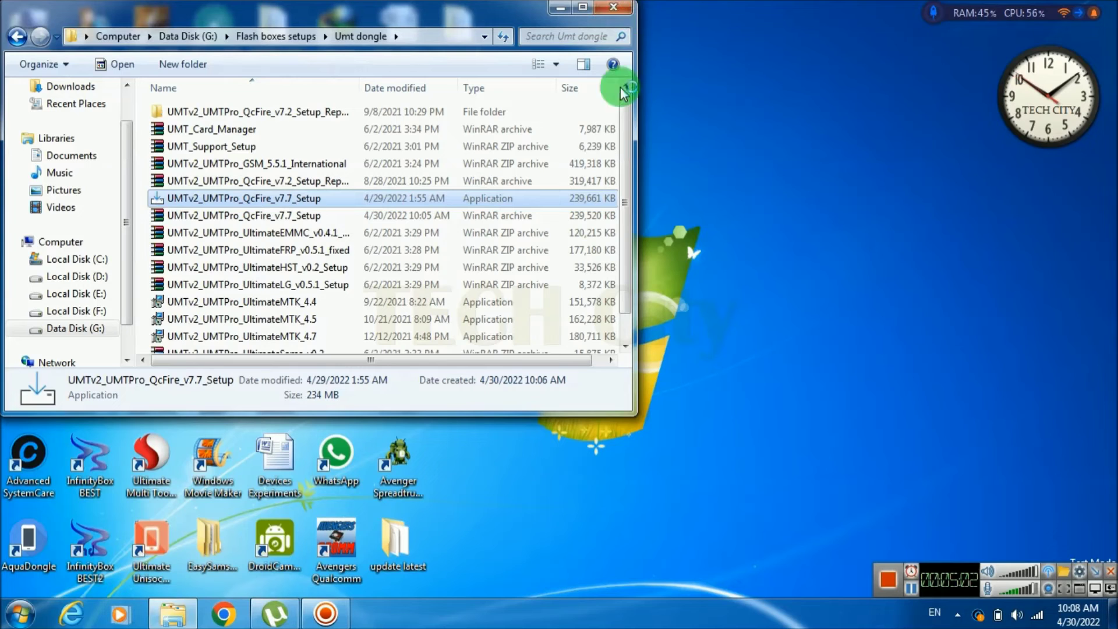
left_click(615, 8)
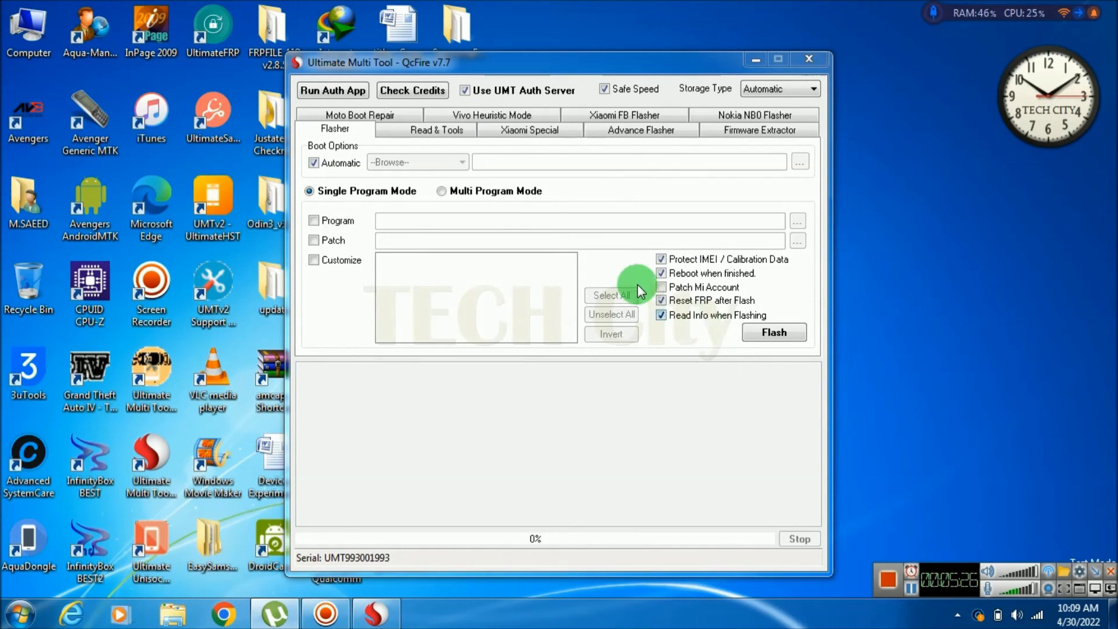
Step: Look through QcFire's Read & Tools, Xiaomi Special, Advance Flasher, Firmware Extractor, Nokia NB0 Flasher and Xiaomi FB Flasher functions
left_click(429, 137)
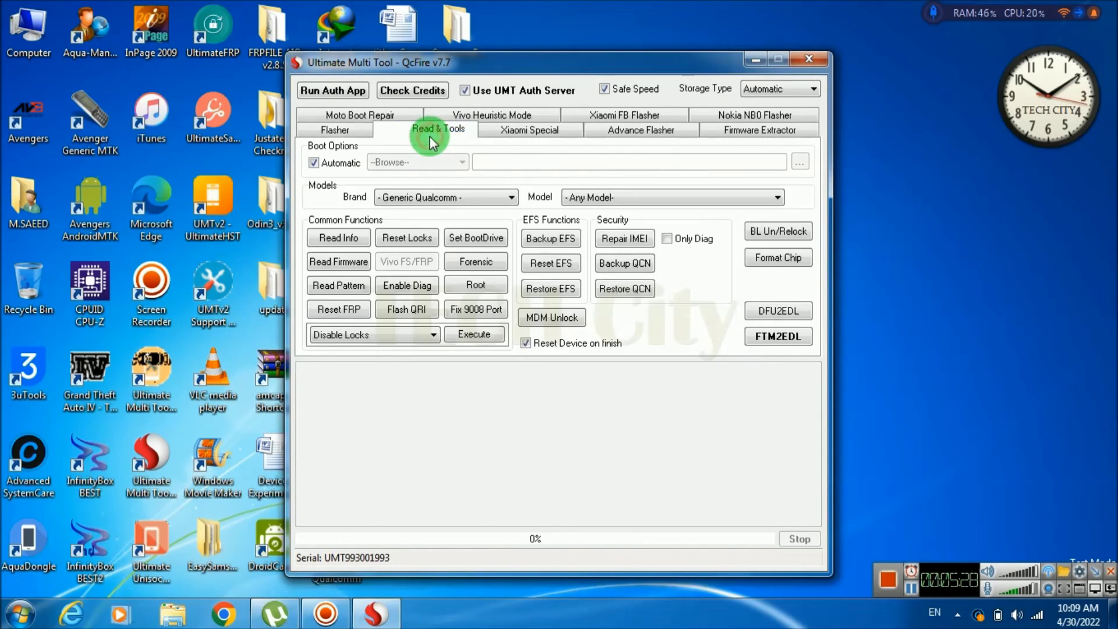
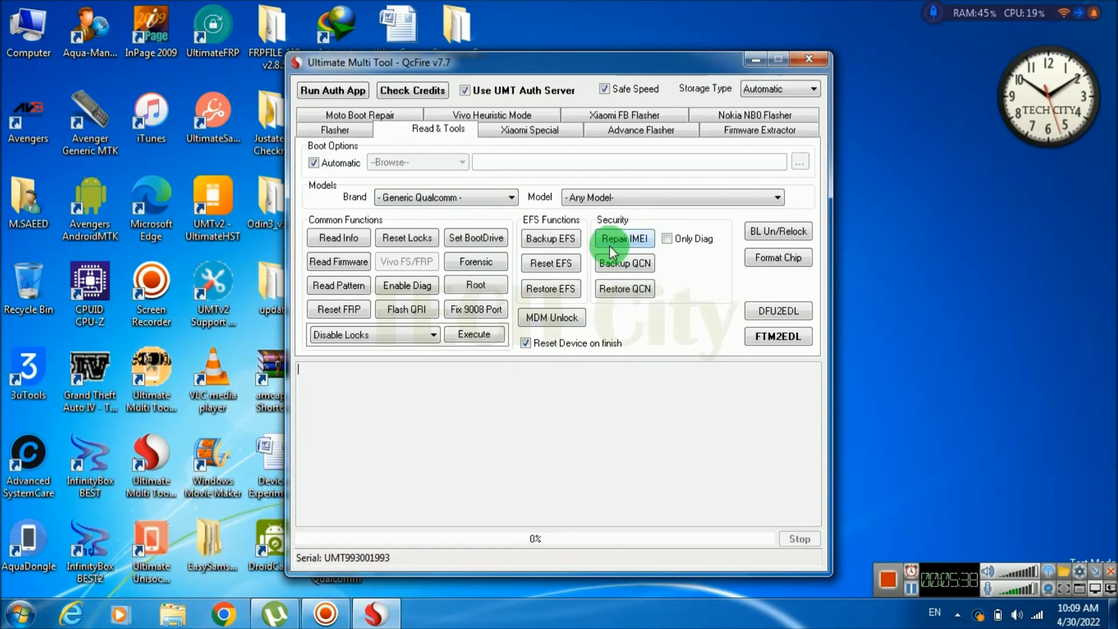
left_click(525, 134)
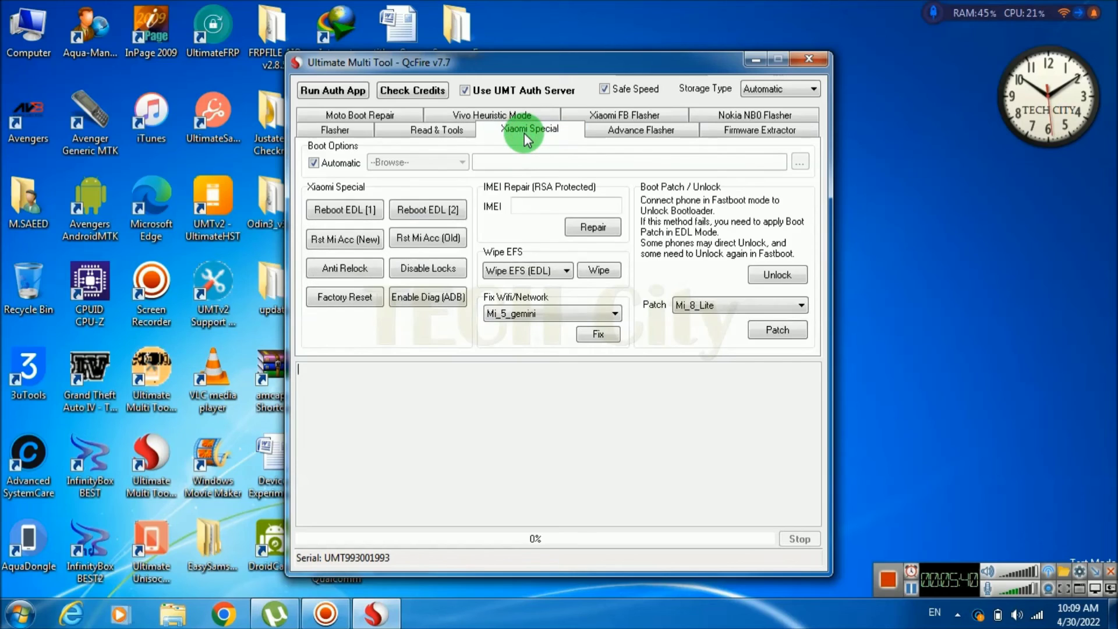
left_click(613, 133)
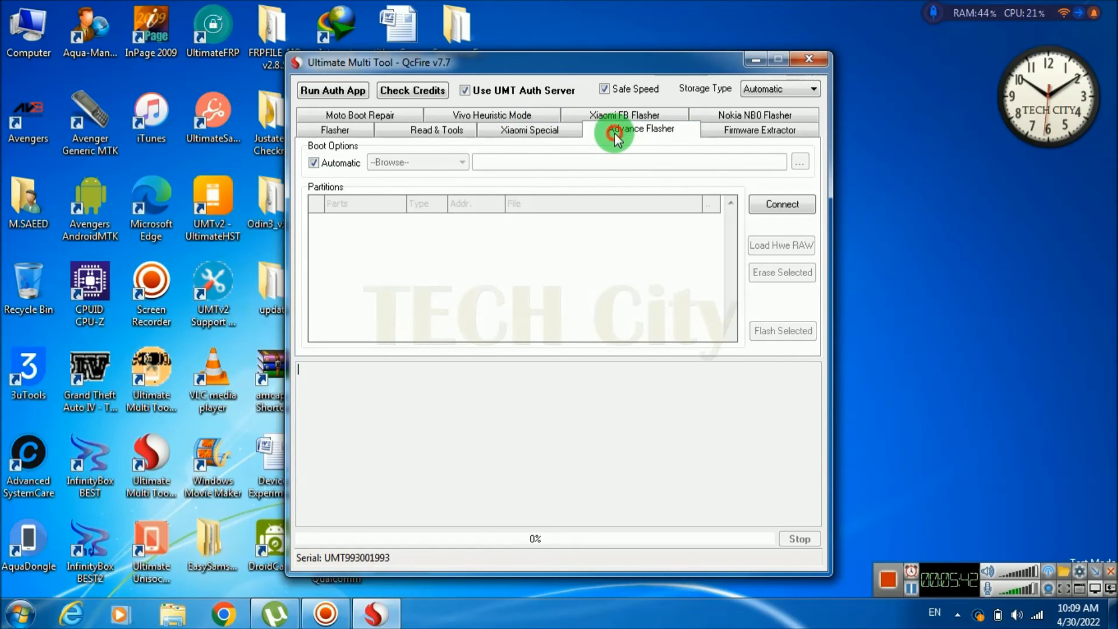
left_click(738, 131)
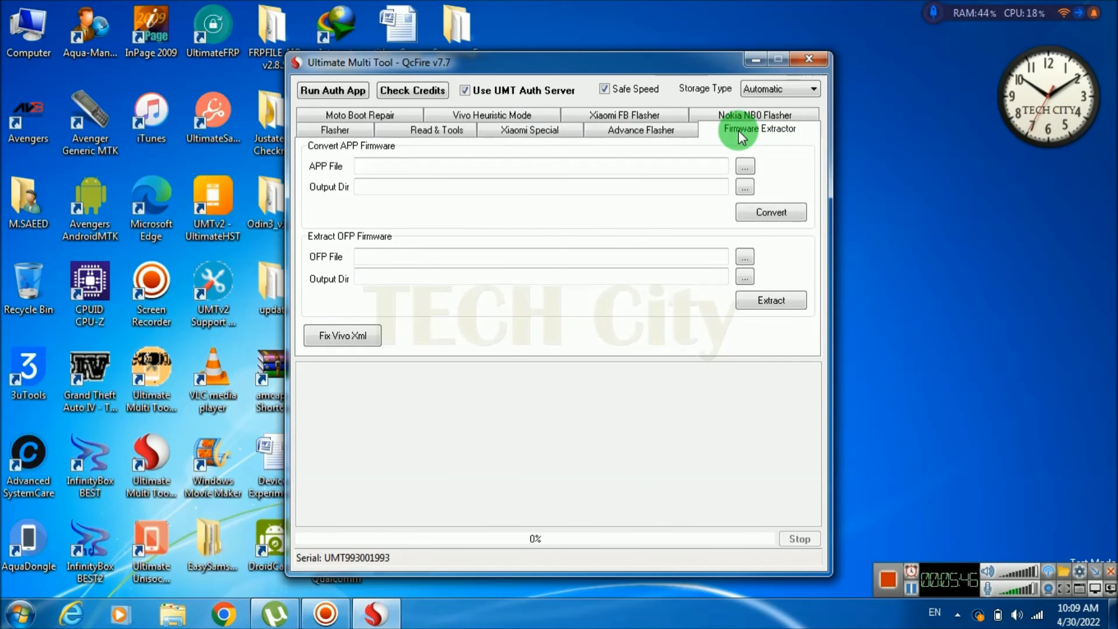
left_click(738, 115)
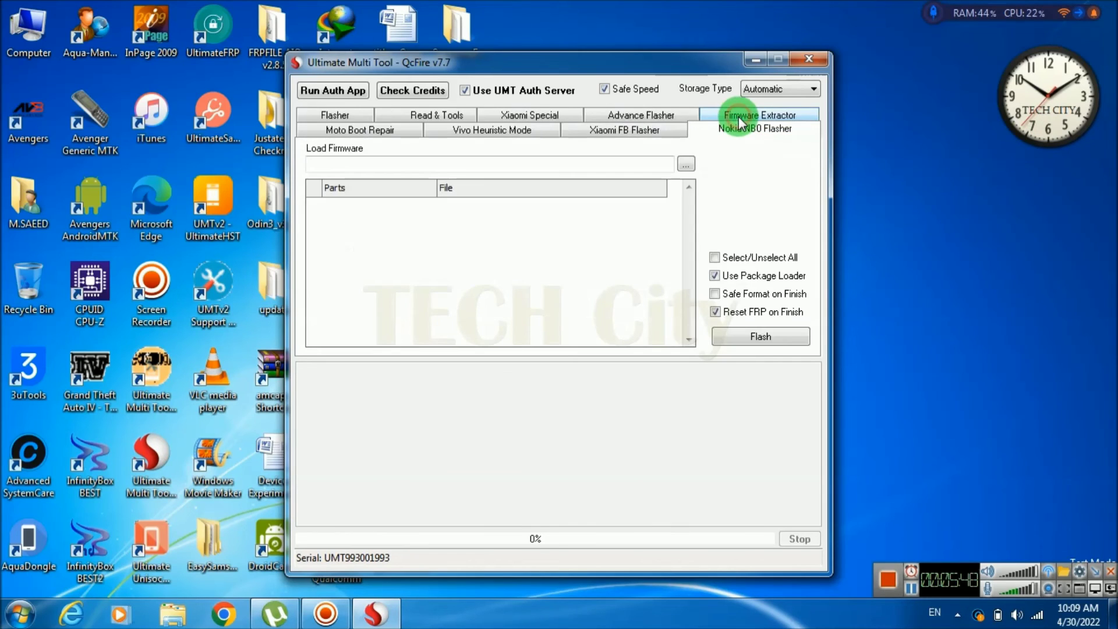
left_click(655, 130)
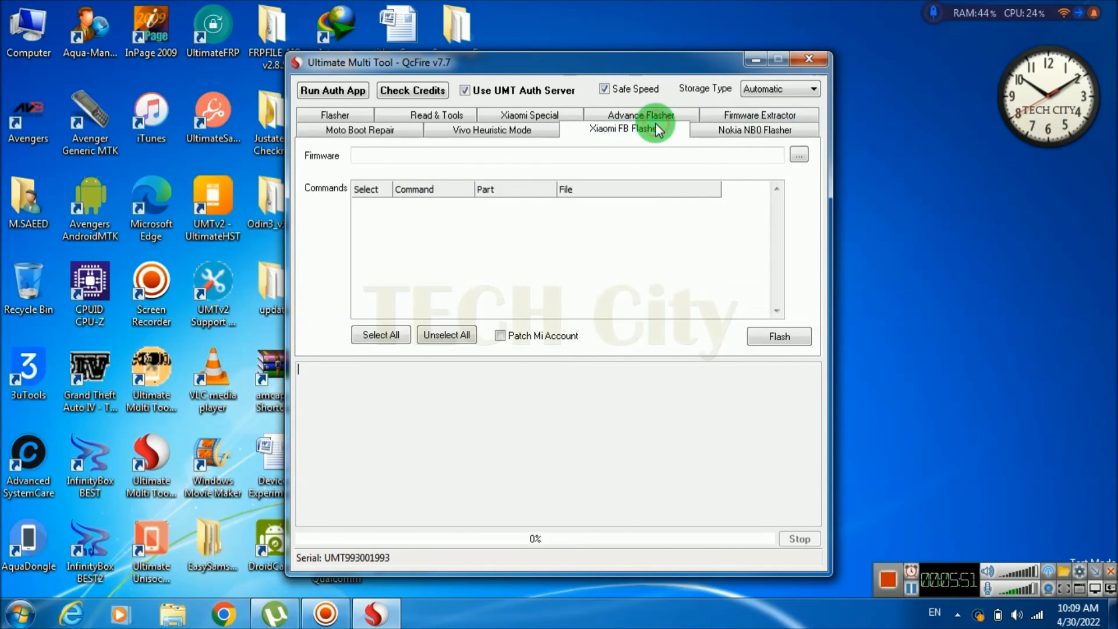
Step: Examine the Vivo Heuristic Mode functions with their supported model list, and the Moto Boot Repair functions
left_click(522, 135)
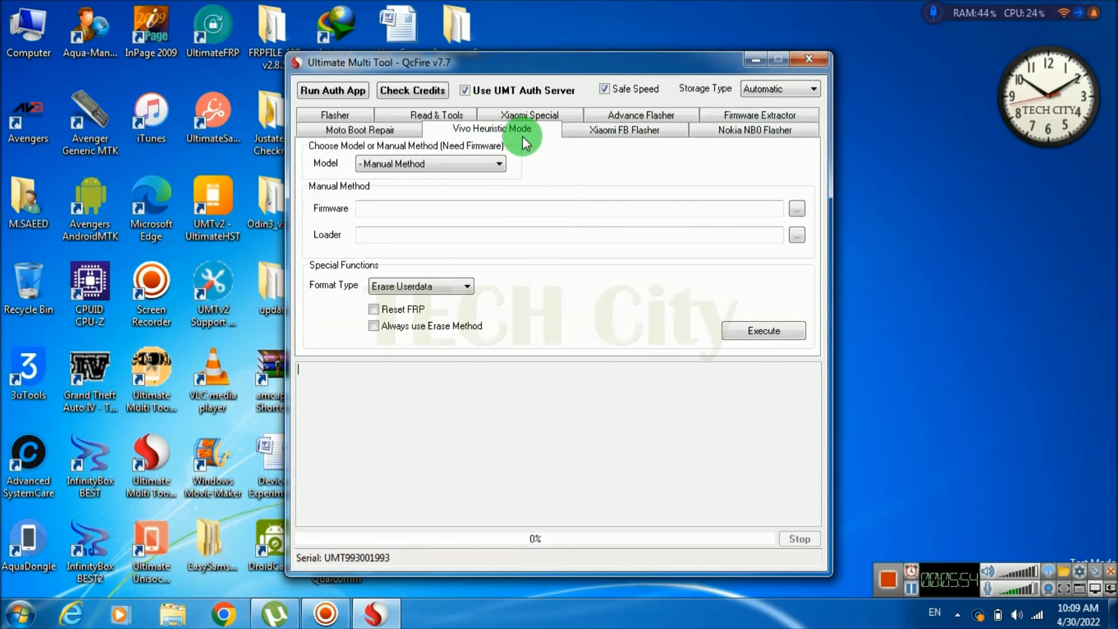
left_click(487, 163)
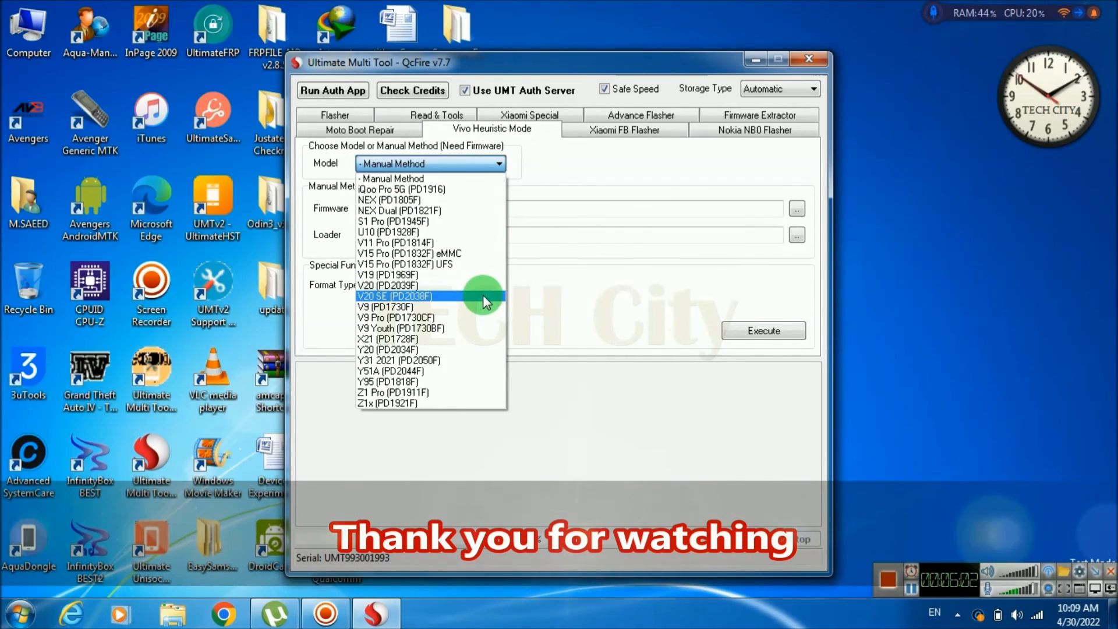
left_click(483, 348)
left_click(391, 132)
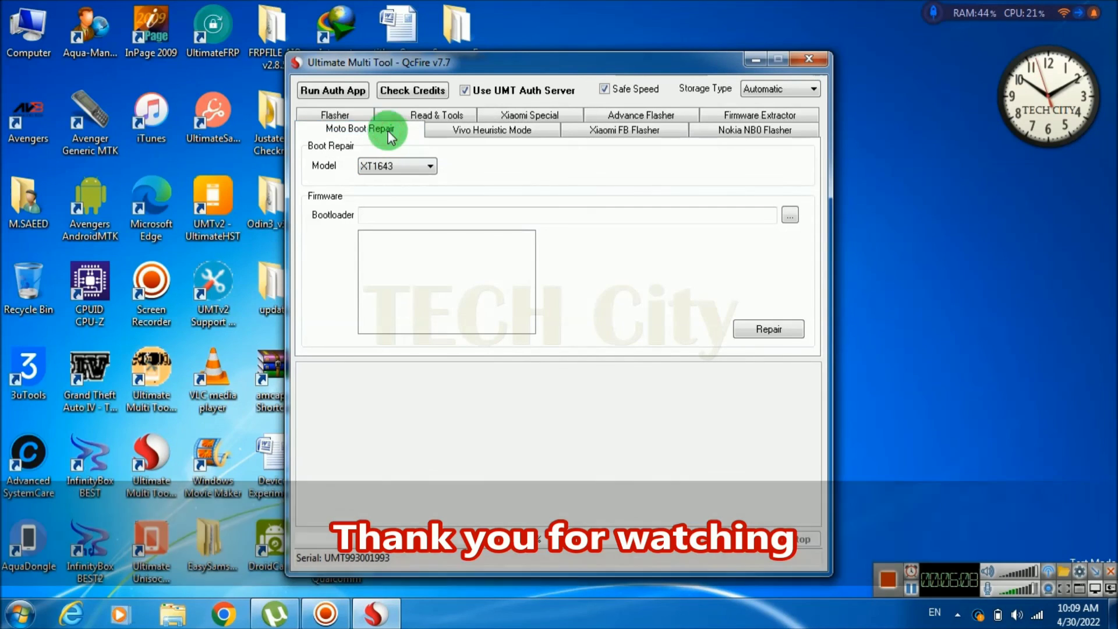
left_click(629, 453)
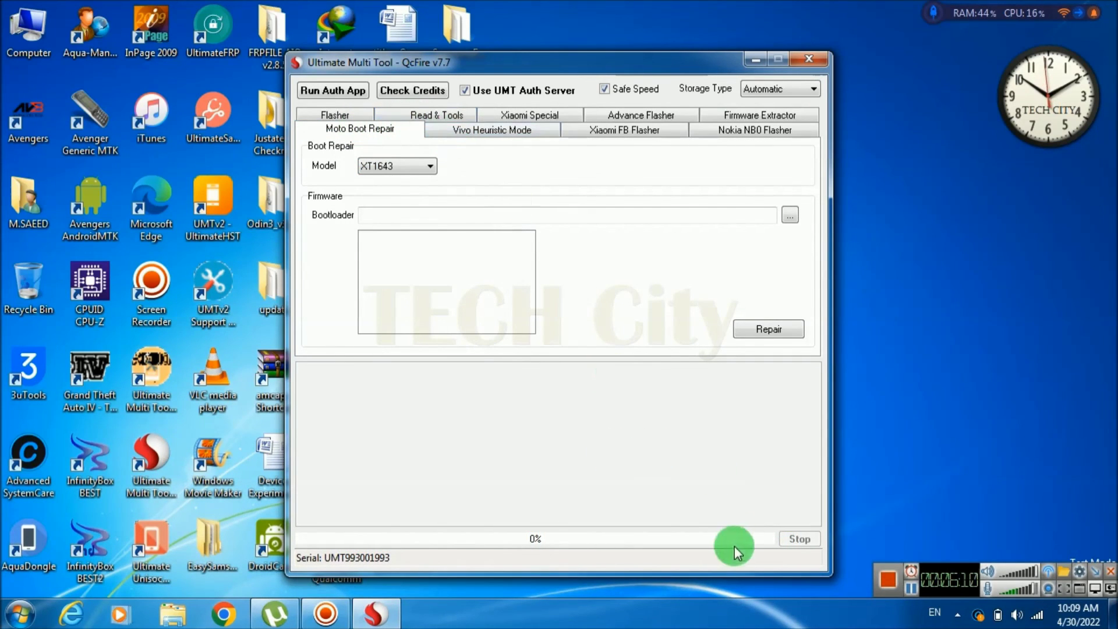